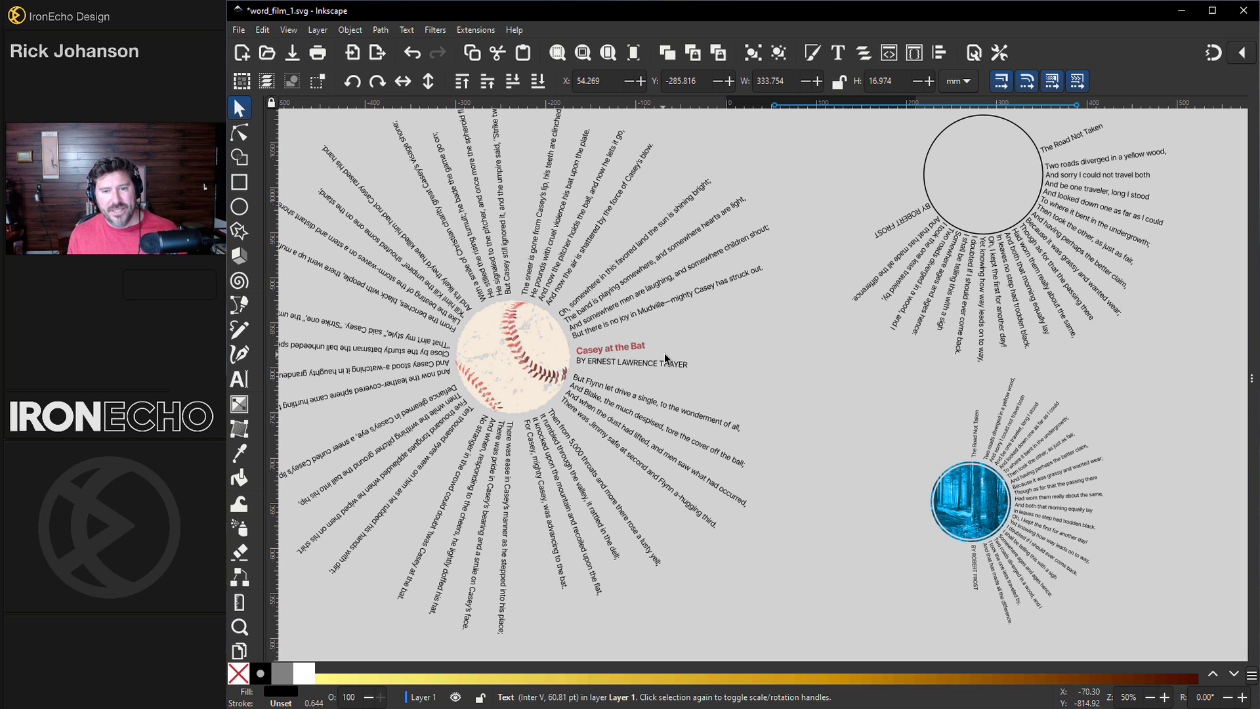
Scroll down to the plain circle beside the 'How to Bend Text Around a Circle' title.
scroll(673, 358, "down", 10)
scroll(683, 357, "down", 2)
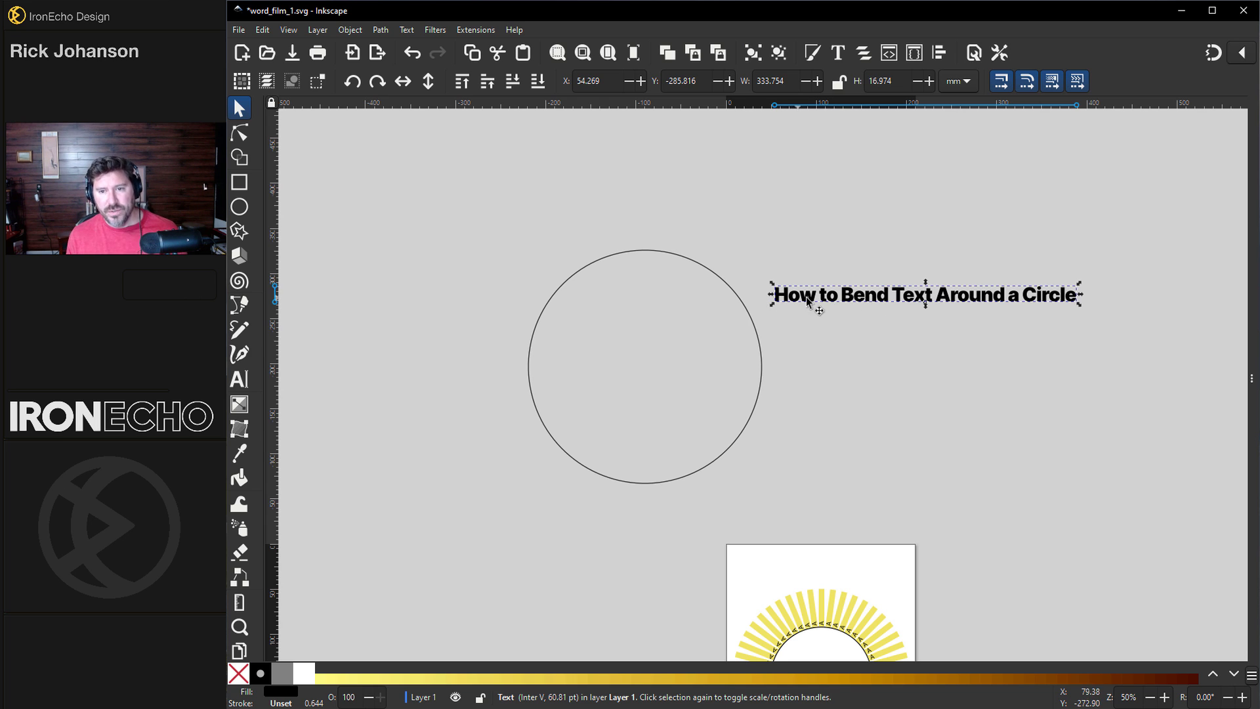
Put the 'How to Bend Text Around a Circle' title on the circle's path so it arcs over the top.
left_click(672, 256, "shift")
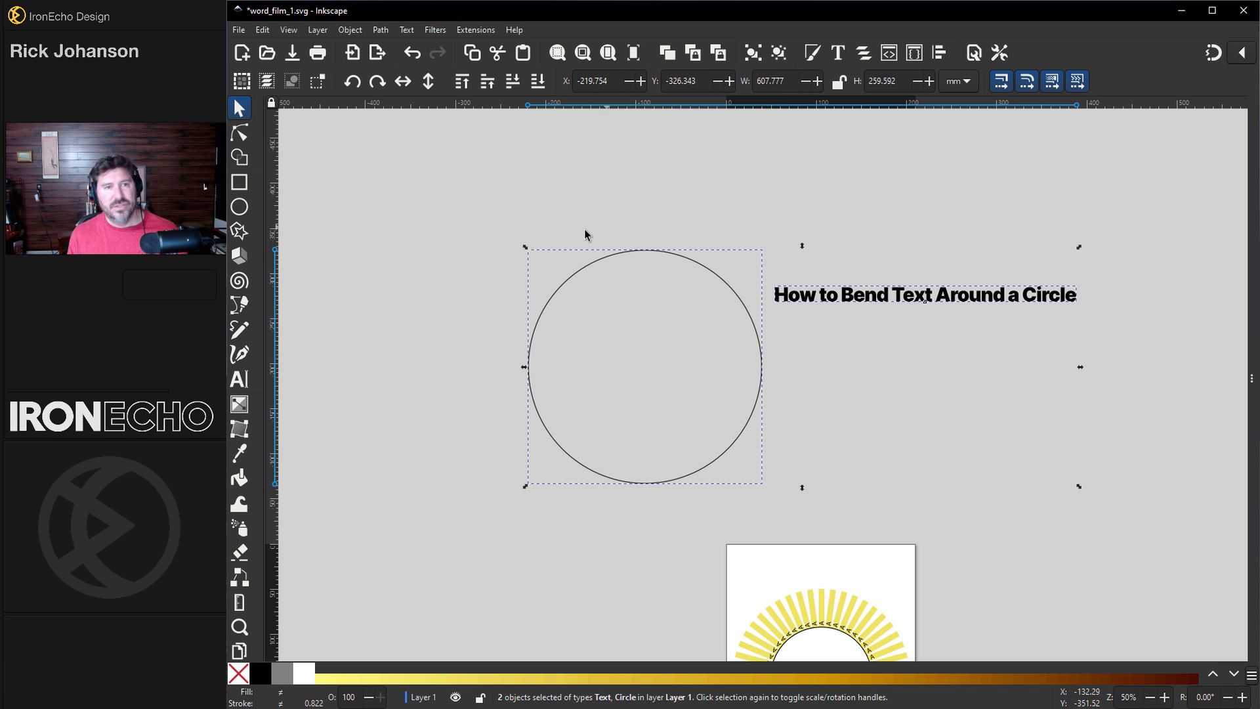
left_click(408, 30)
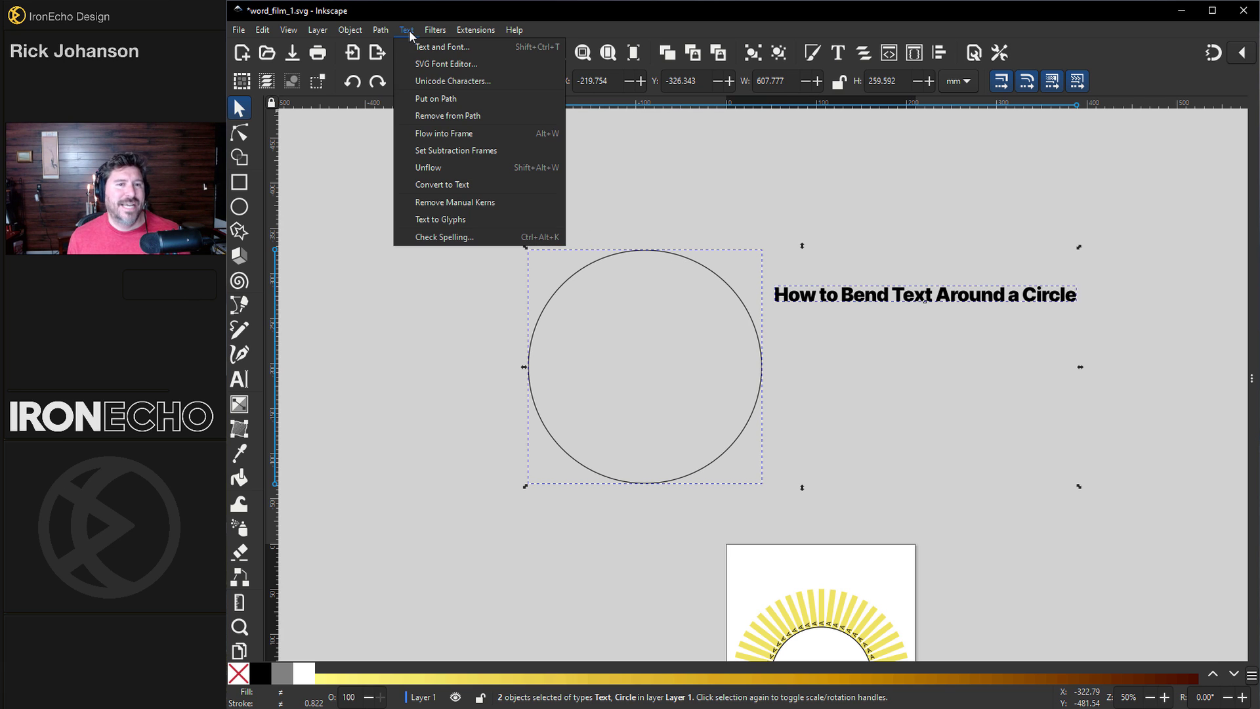
left_click(438, 95)
left_click(506, 272)
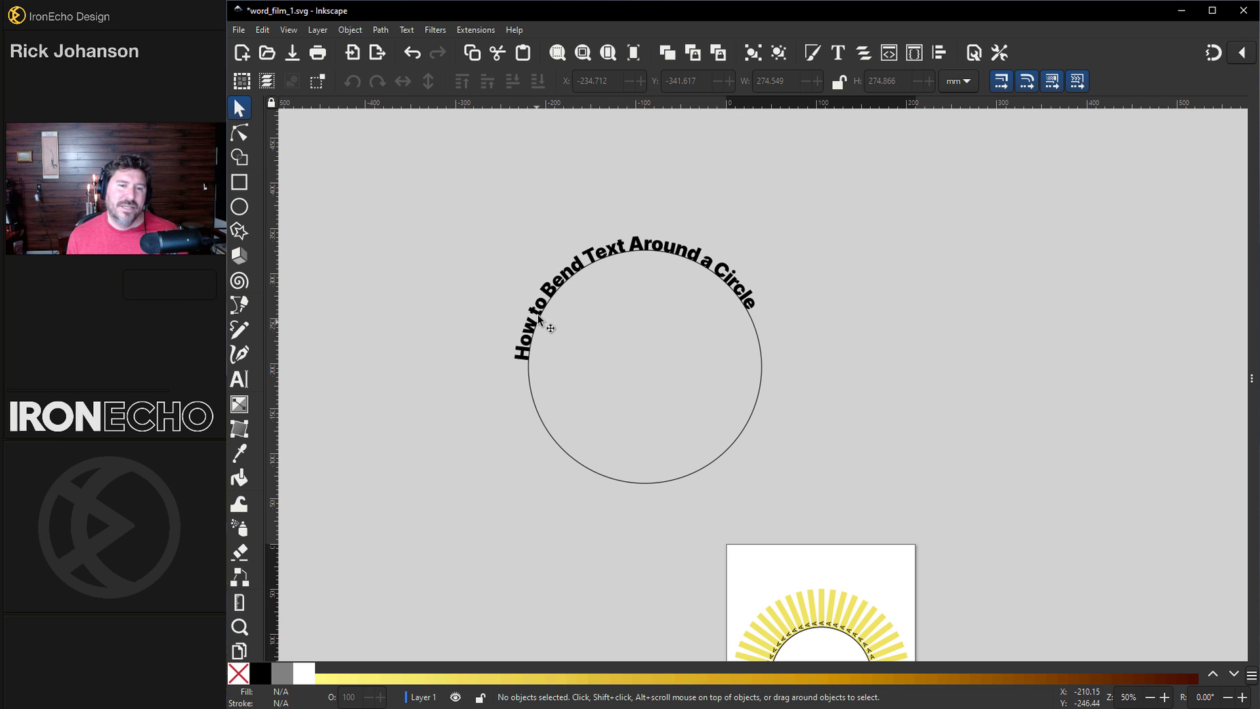
Zoom to 71% on the yellow sunburst example and select one of its ring letters.
scroll(751, 305, "down", 8)
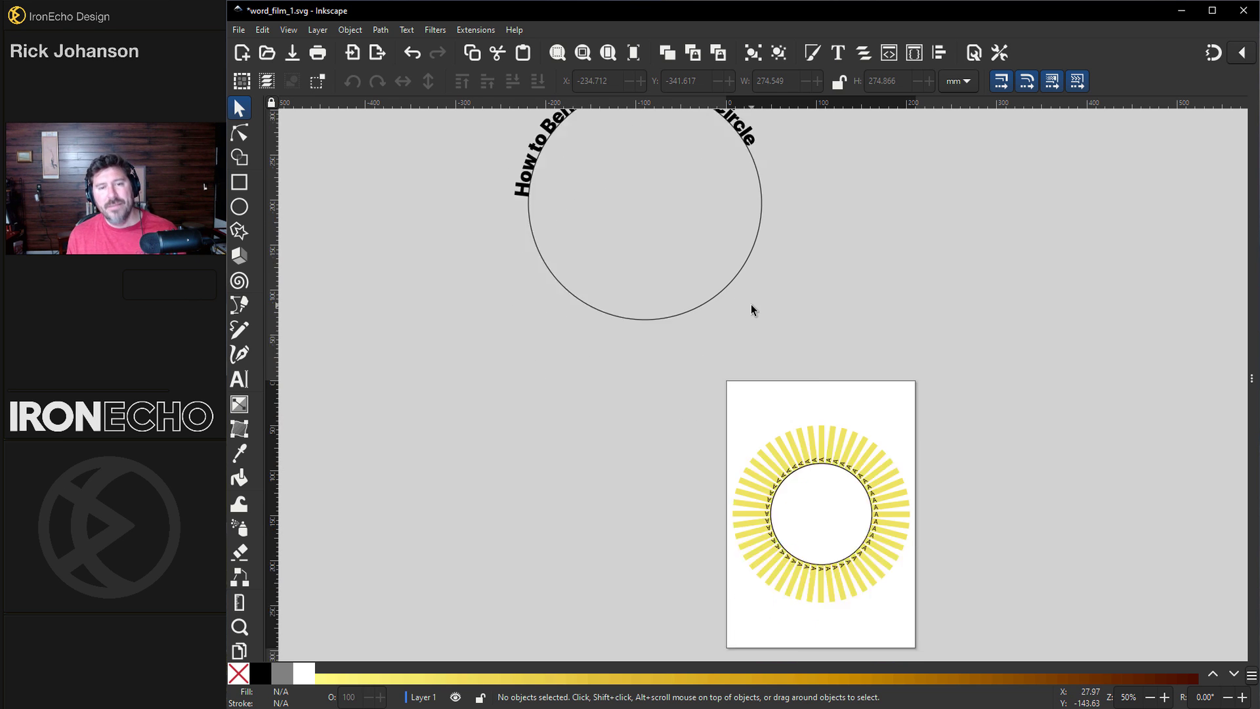
key("shift")
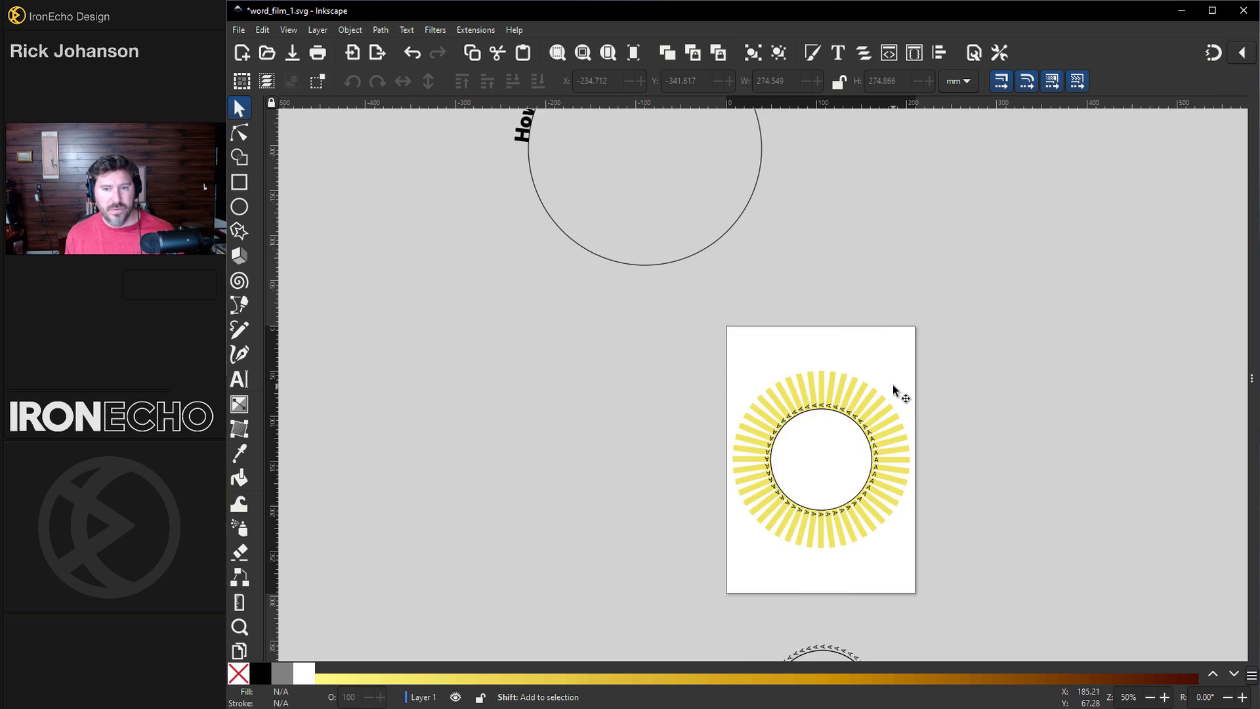
scroll(893, 387, "right", 2)
scroll(825, 416, "up", 1)
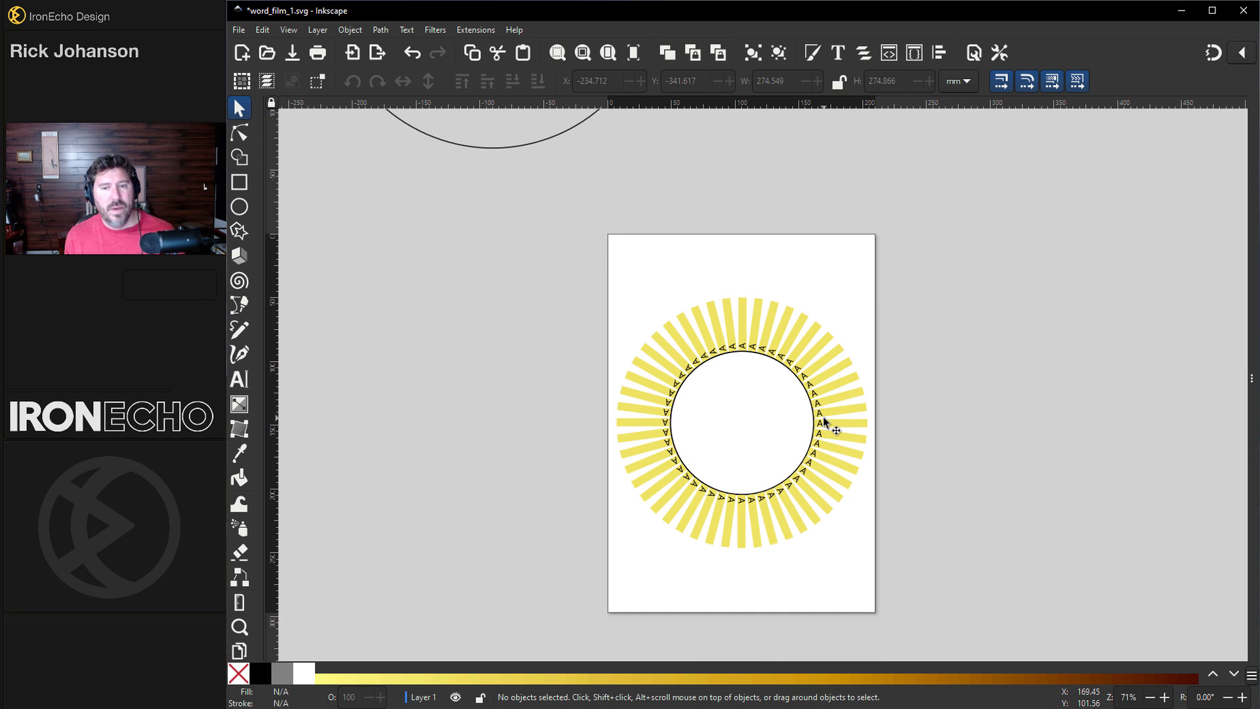
scroll(824, 418, "down", 2)
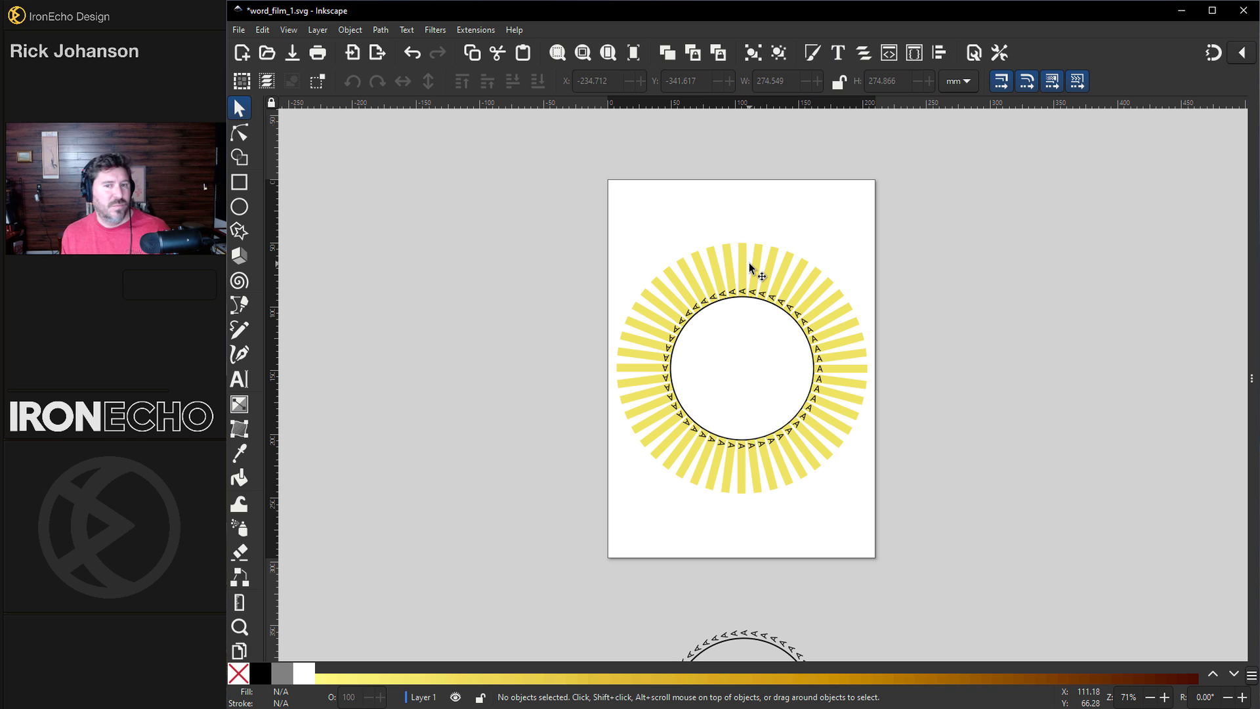
scroll(753, 268, "down", 4)
scroll(753, 268, "up", 2)
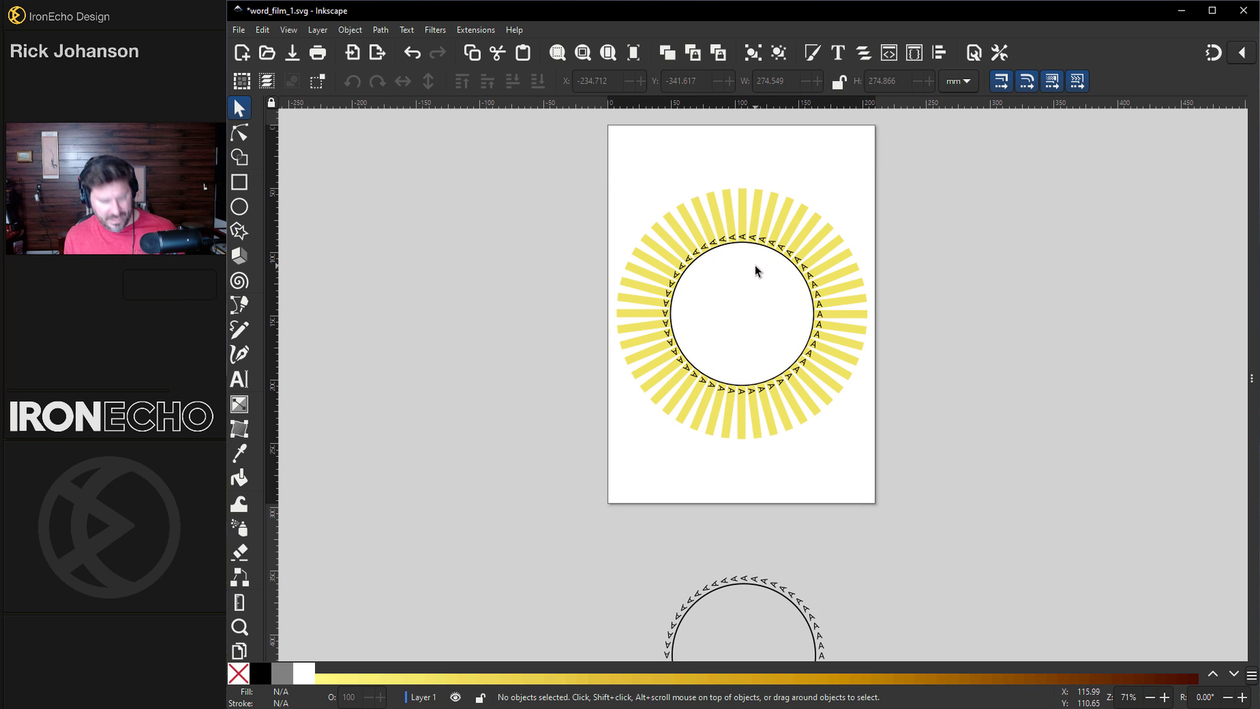
scroll(757, 275, "right", 4)
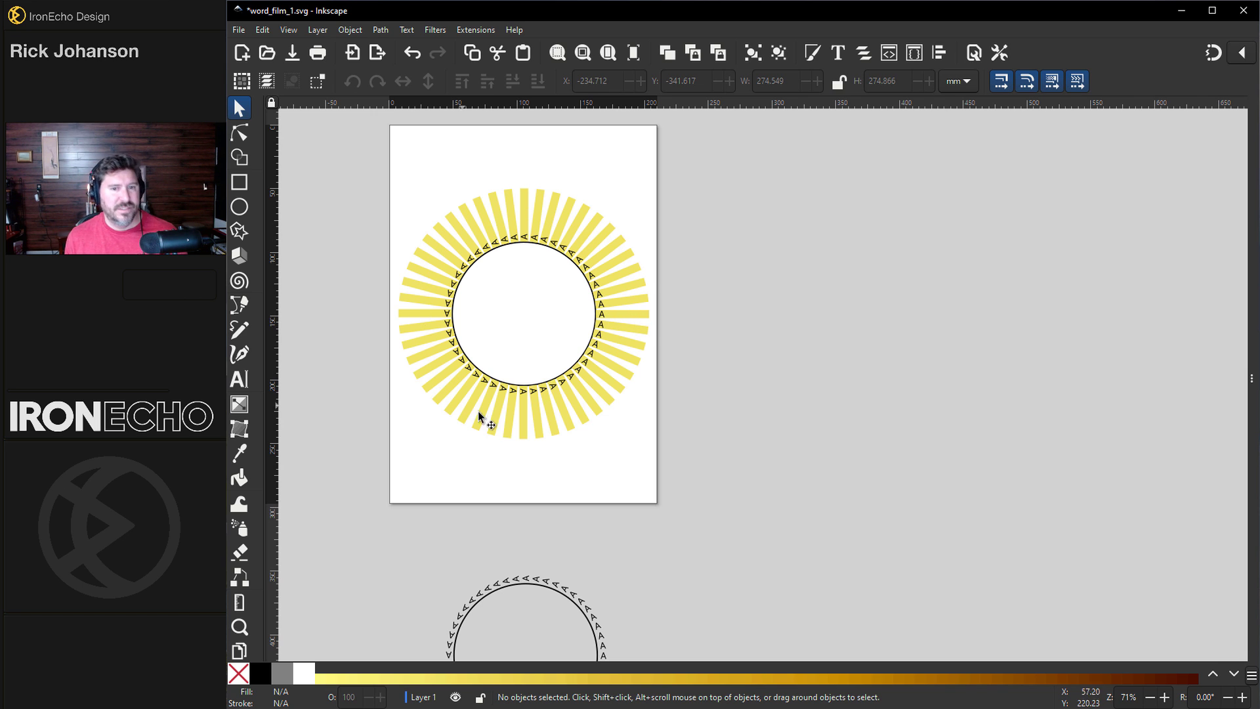
left_click(603, 317)
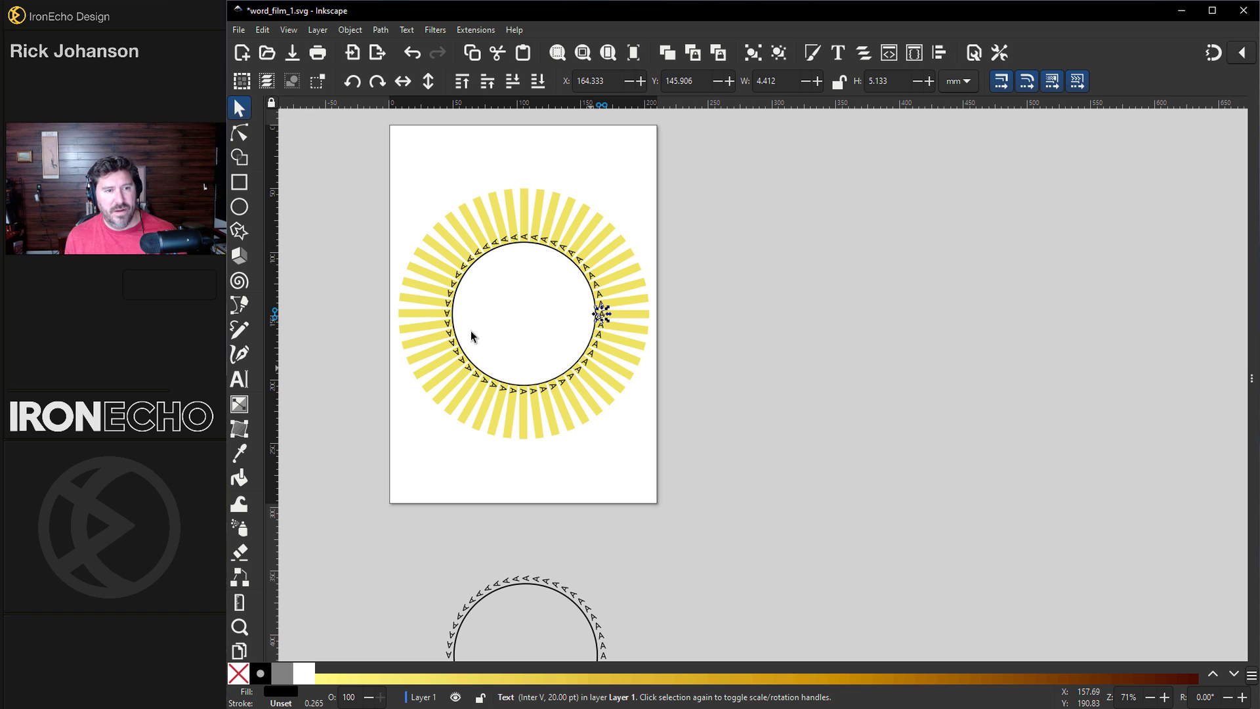
Draw a thin yellow bar right of the page and apply the Rotate copies path effect.
left_click(243, 185)
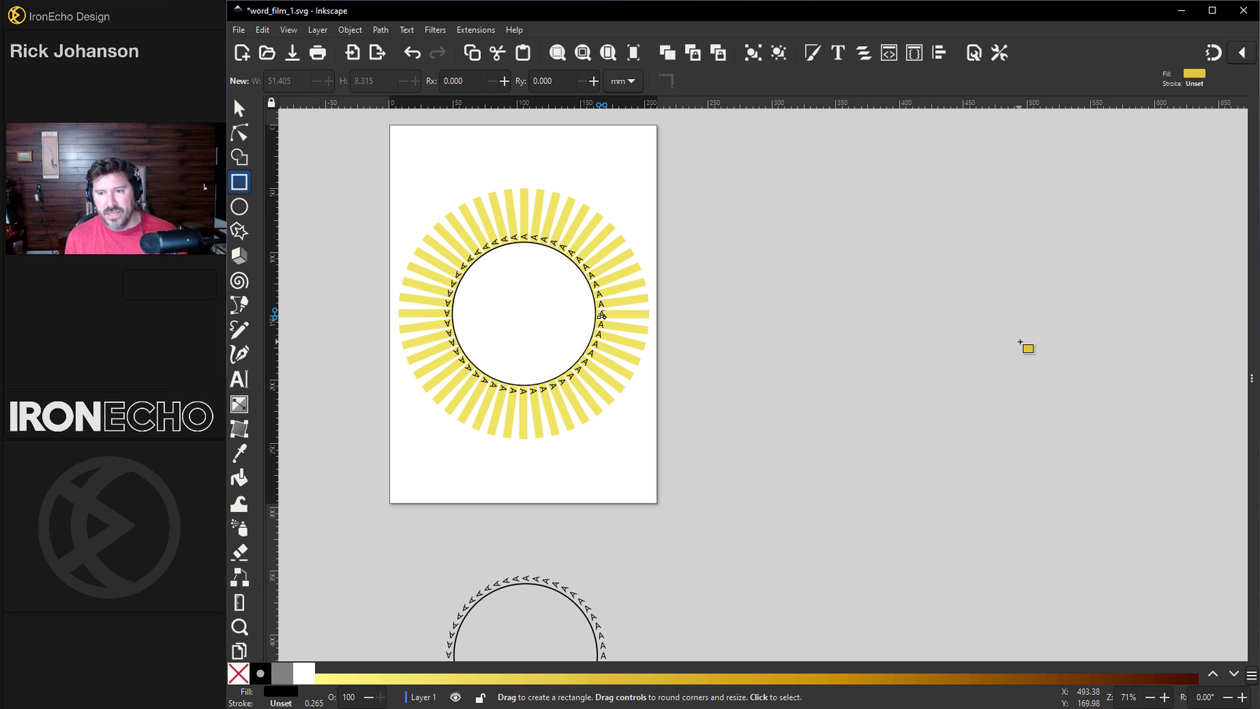
left_click_drag(1042, 334, 1128, 348)
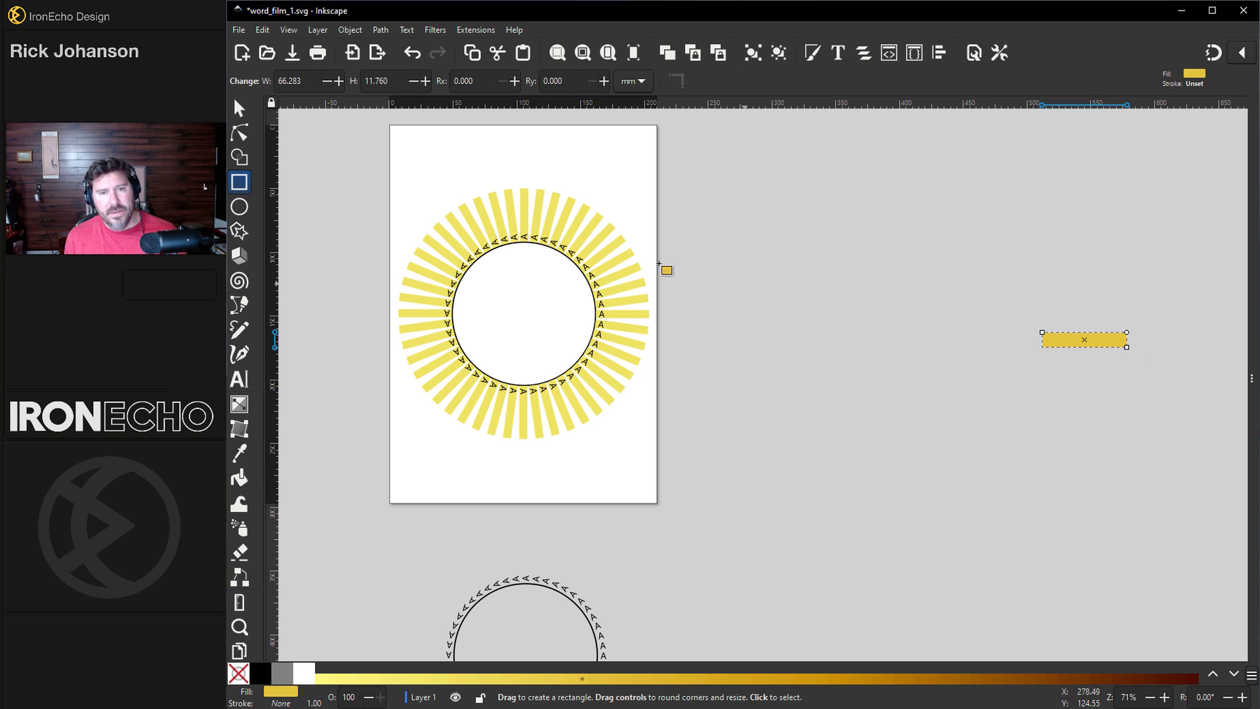
left_click(381, 30)
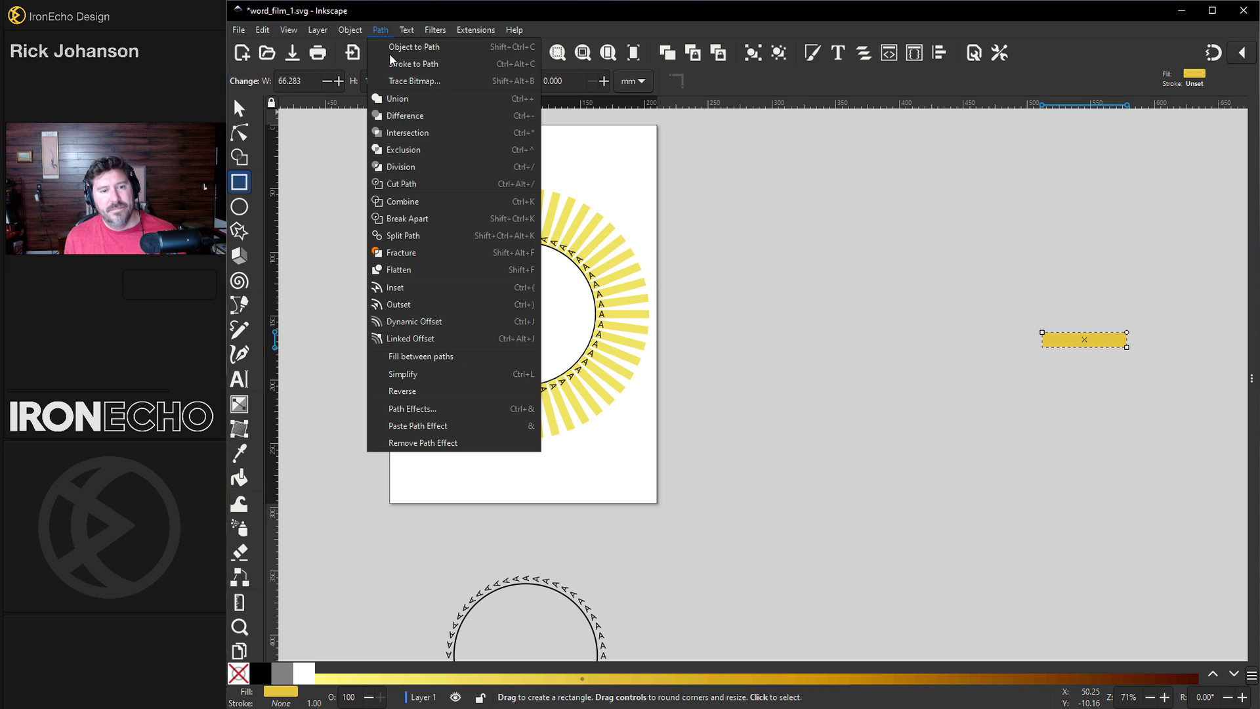
left_click(423, 410)
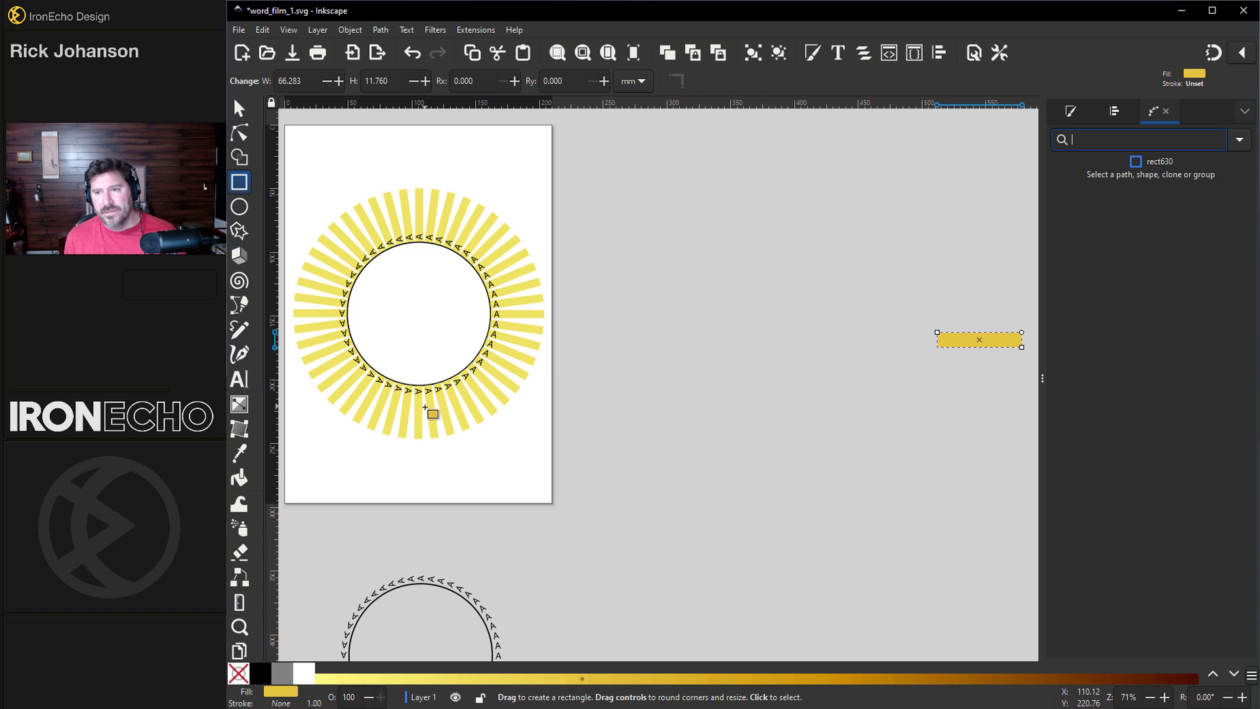
type("rotat")
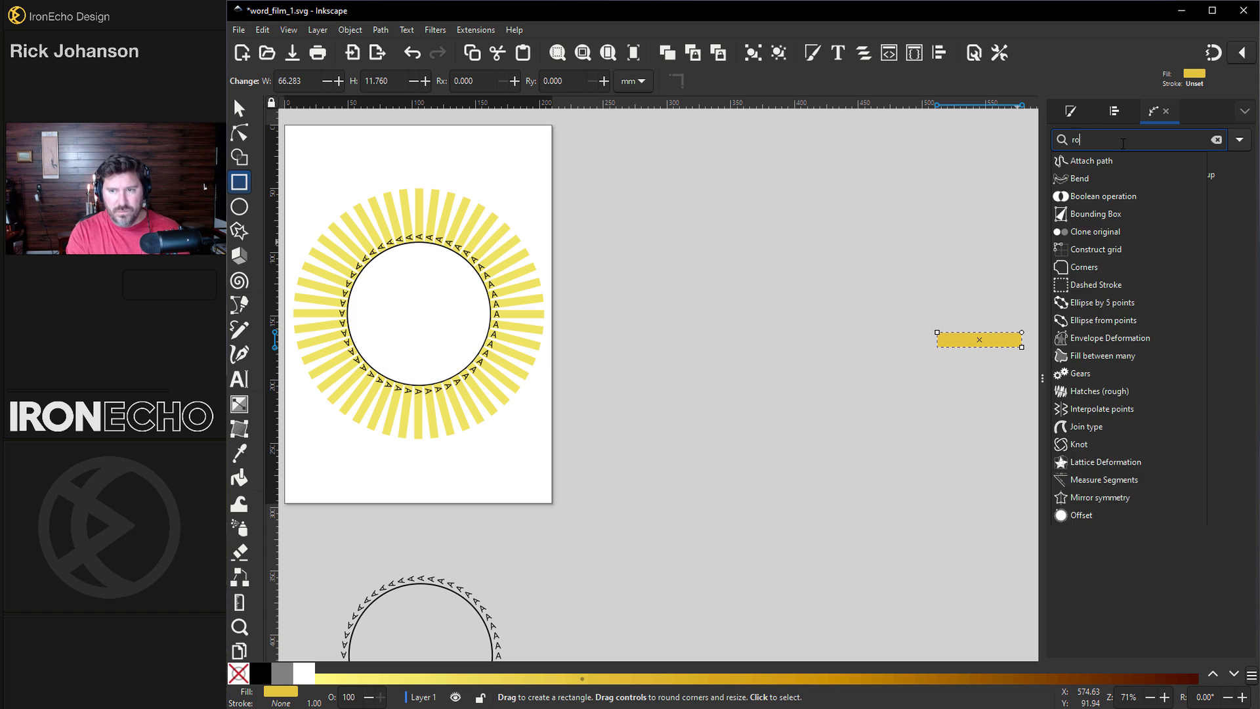
left_click(1116, 161)
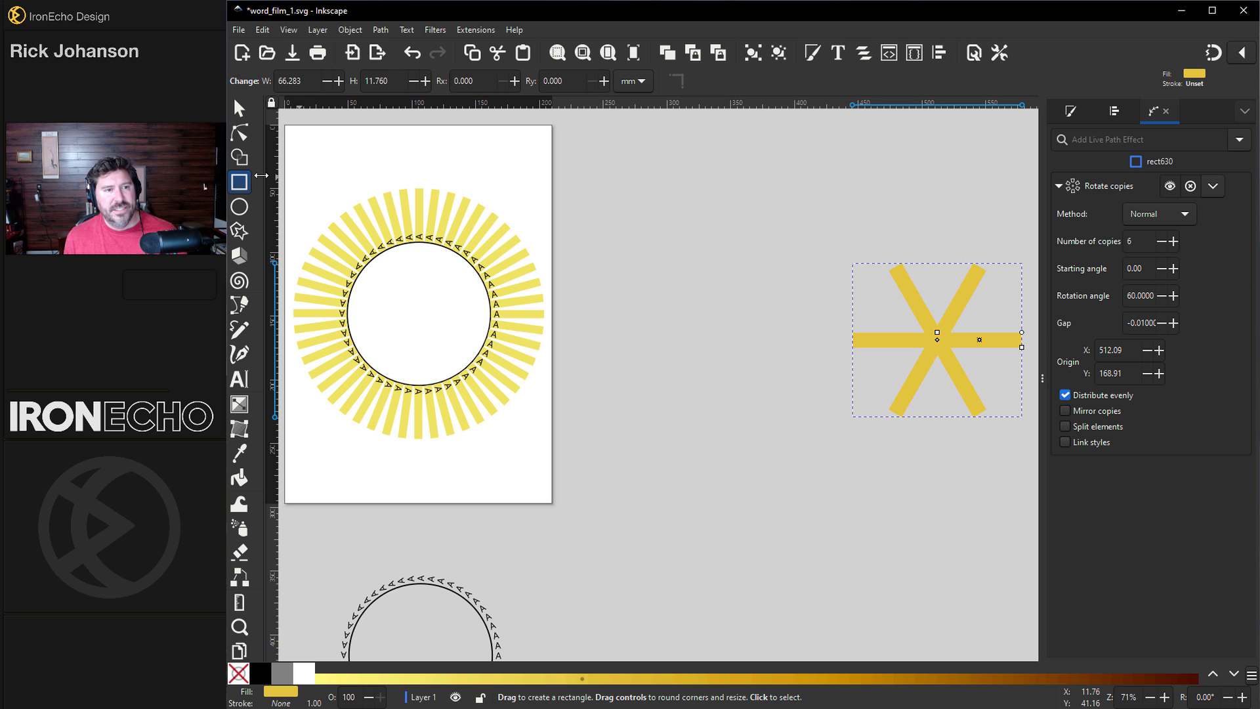
Drag the Rotate copies origin left of the bar and set 48 copies for a hollow sunburst.
left_click(241, 135)
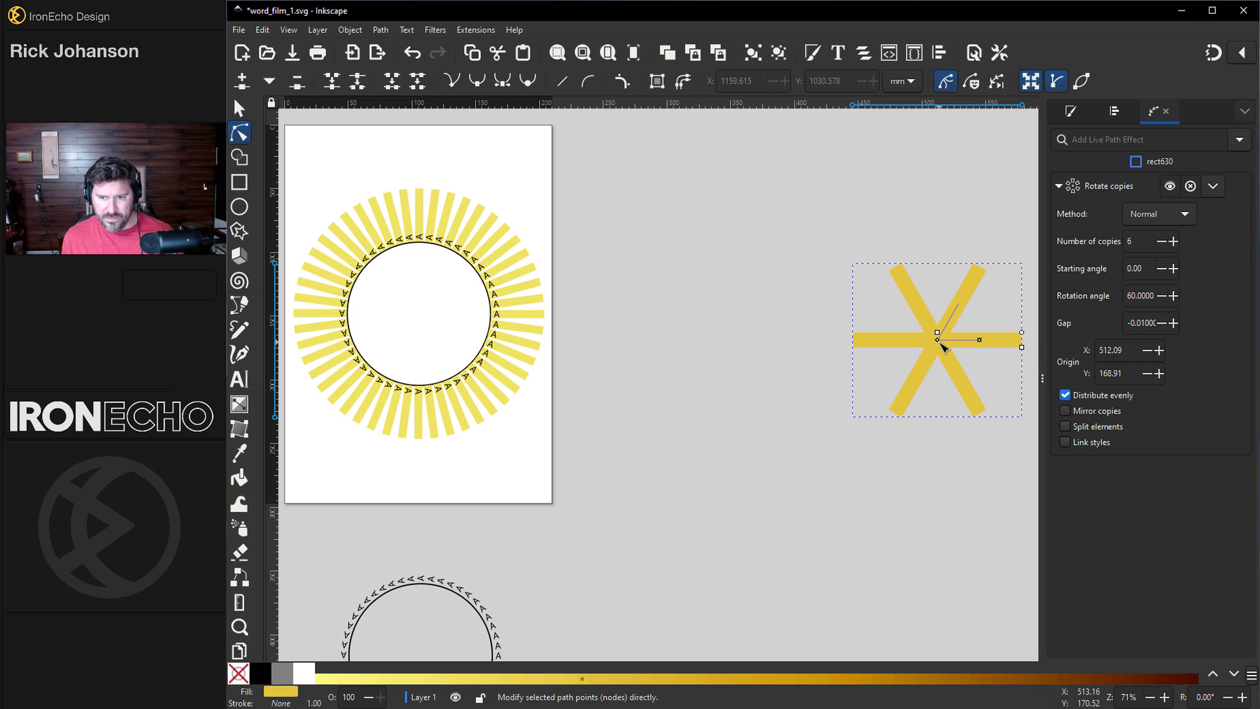
left_click_drag(939, 340, 810, 337)
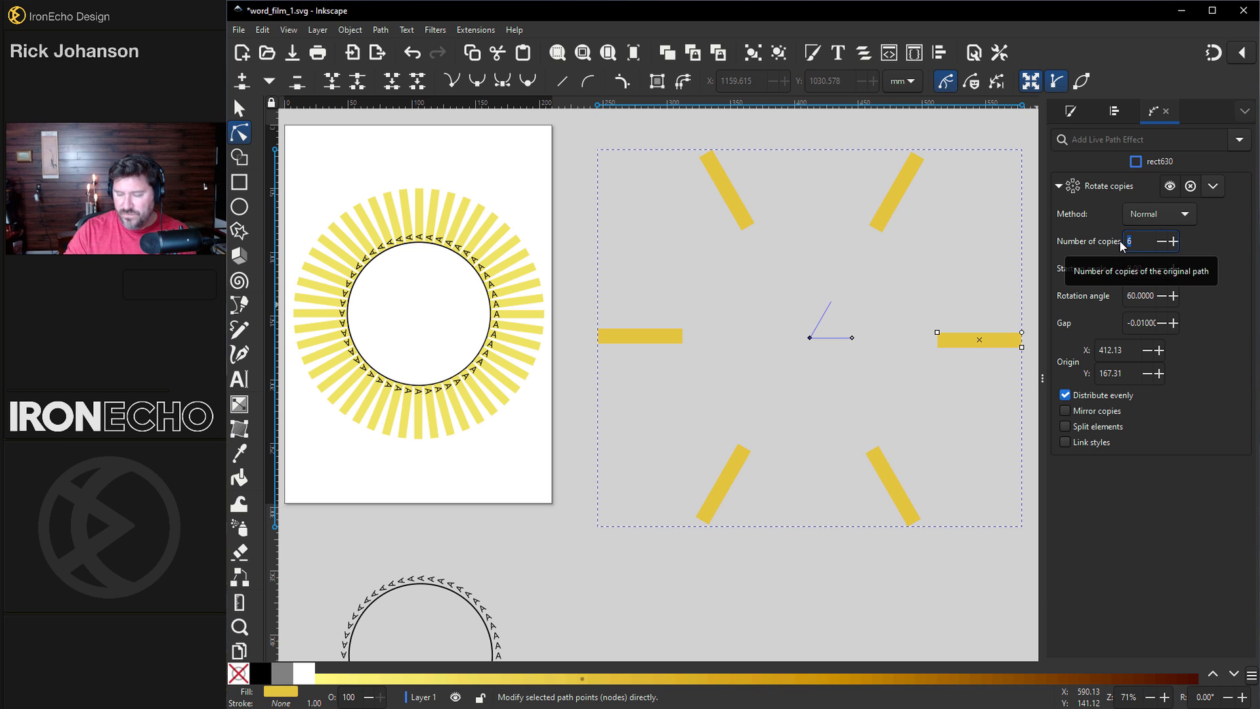
type("48")
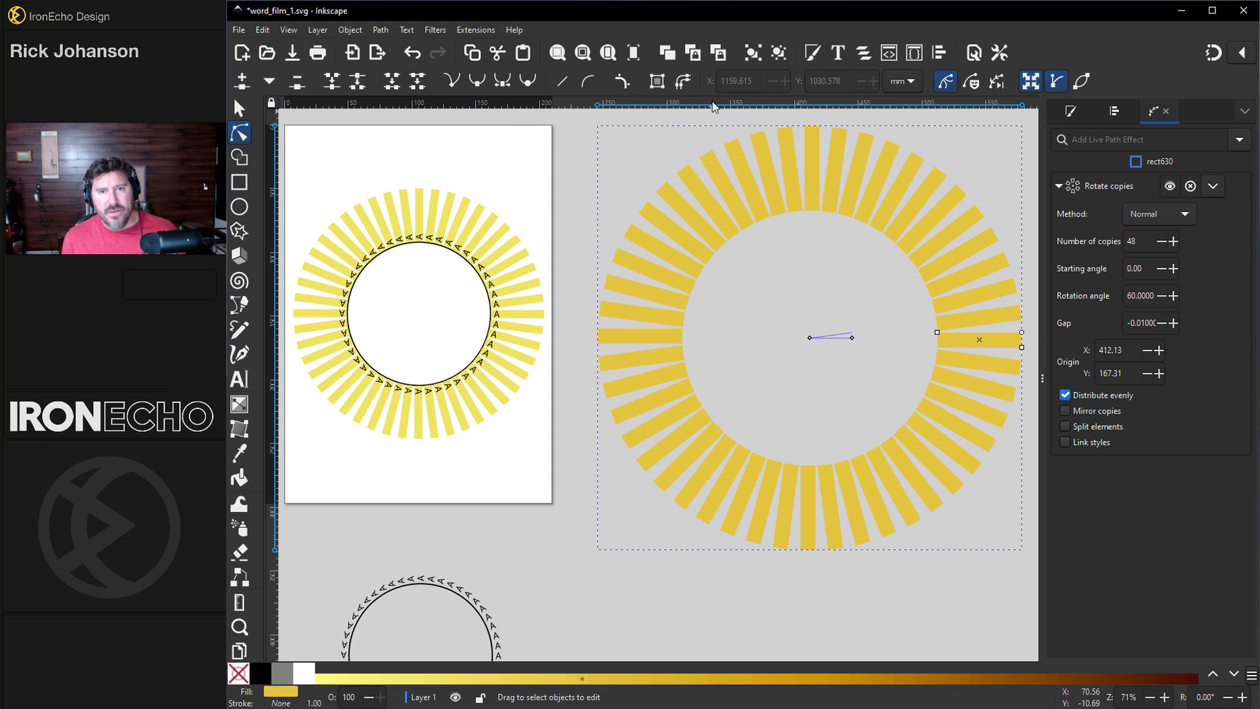
Drag horizontal and vertical guides from the rulers so they cross at the ray ring's centre.
left_click_drag(711, 101, 676, 337)
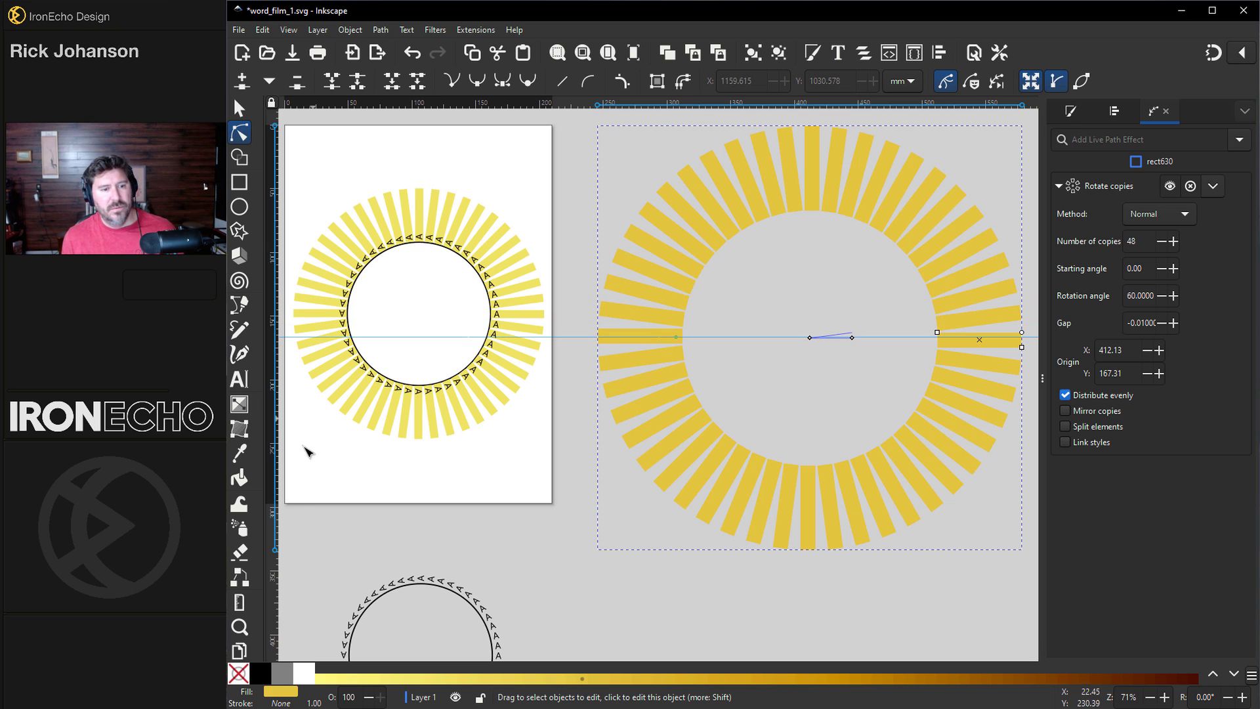
left_click_drag(275, 494, 809, 484)
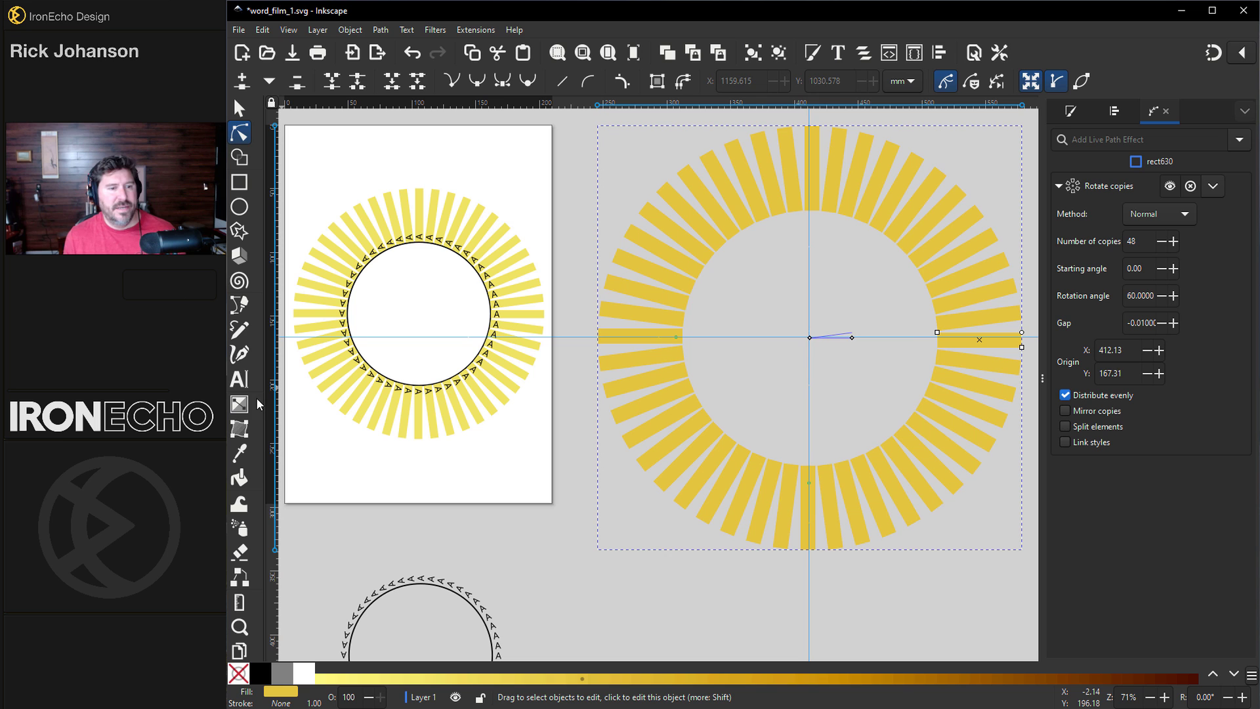
left_click(239, 378)
Type a letter 'A' at the ring's inner edge and change its weight from Heavy to Normal.
scroll(847, 387, "up", 2)
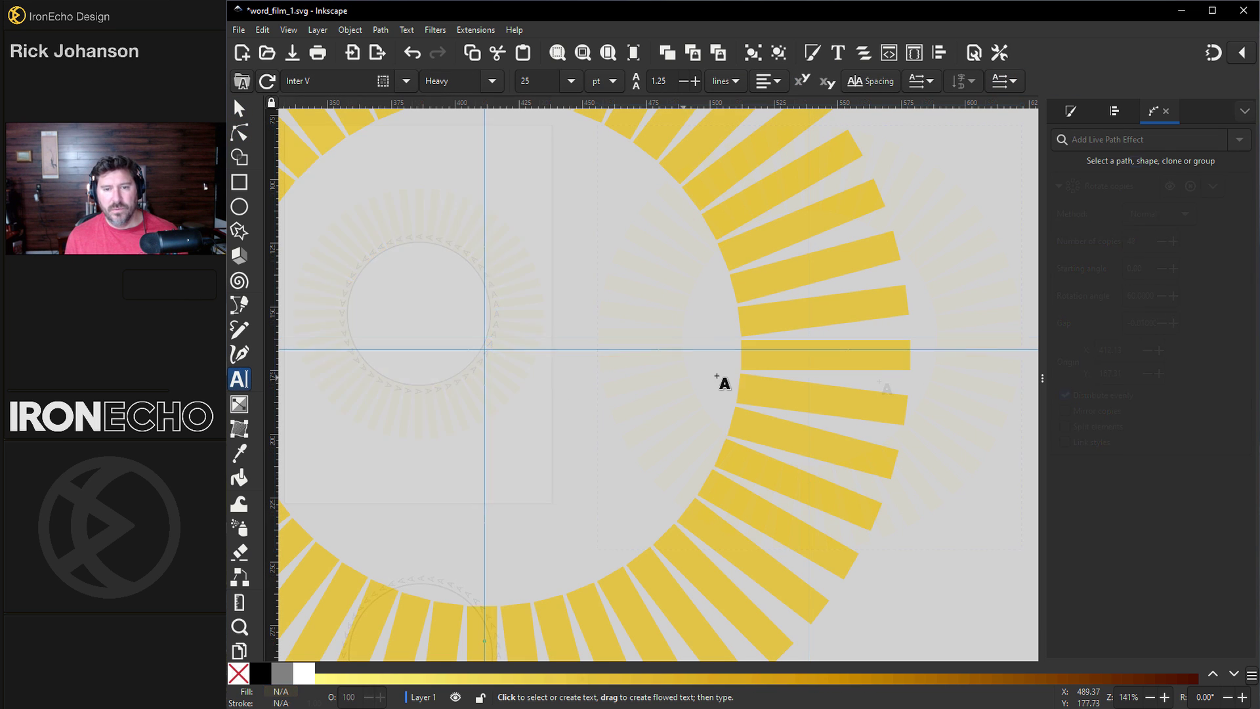
left_click(746, 357)
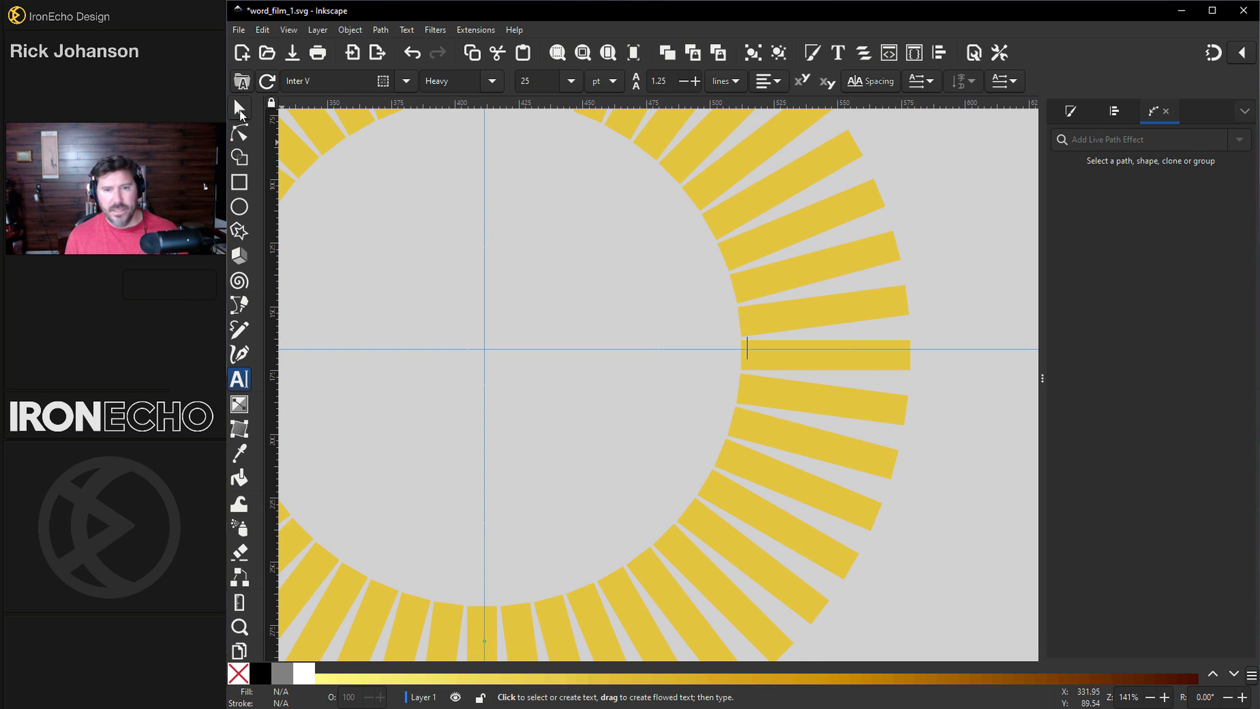
type("A")
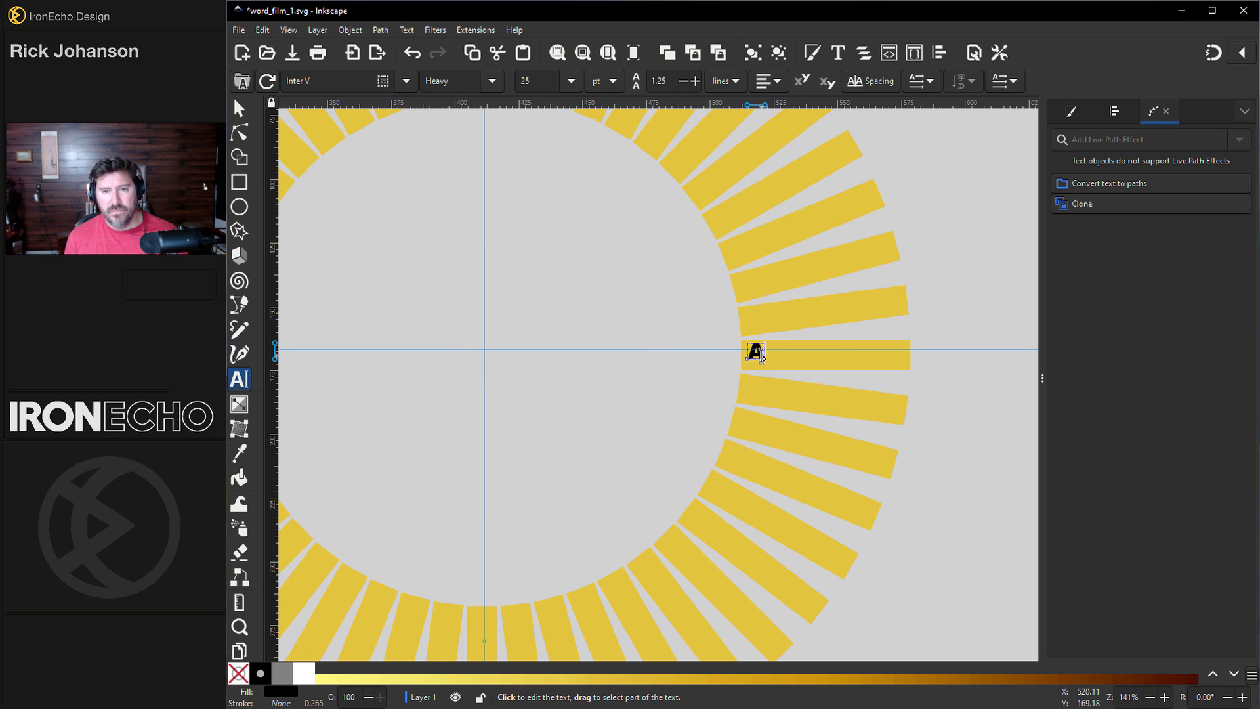
left_click(494, 81)
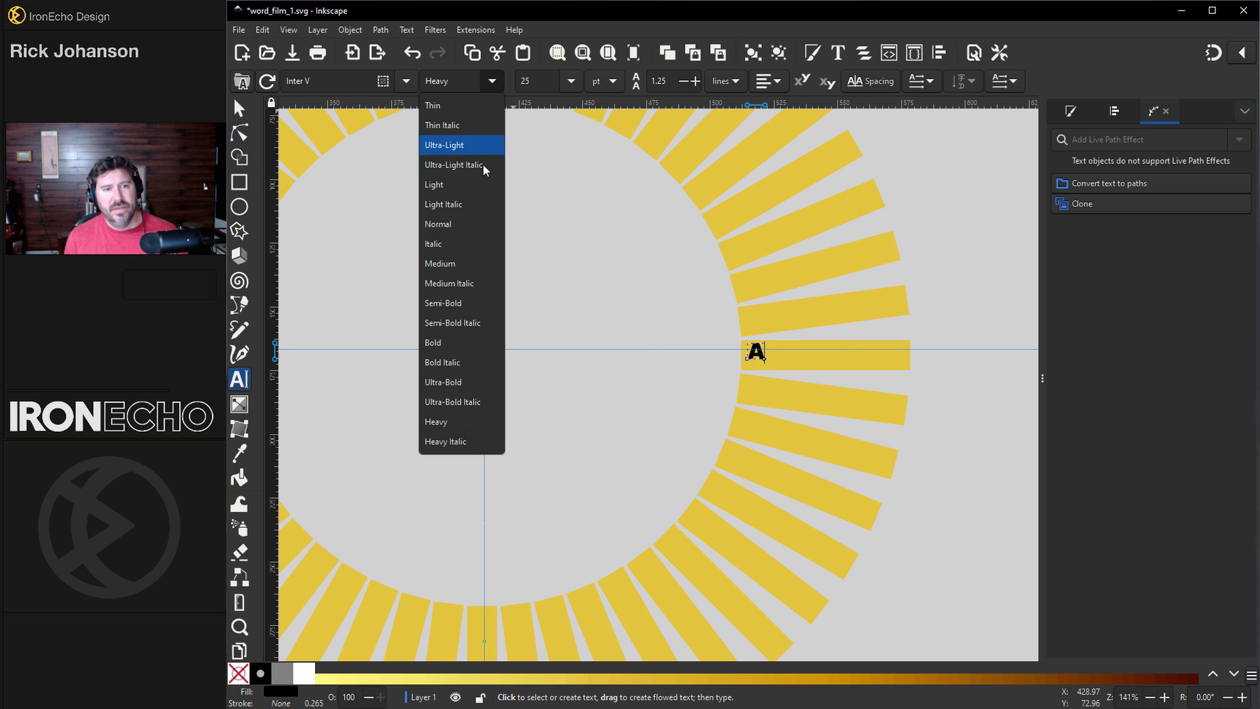
left_click(444, 227)
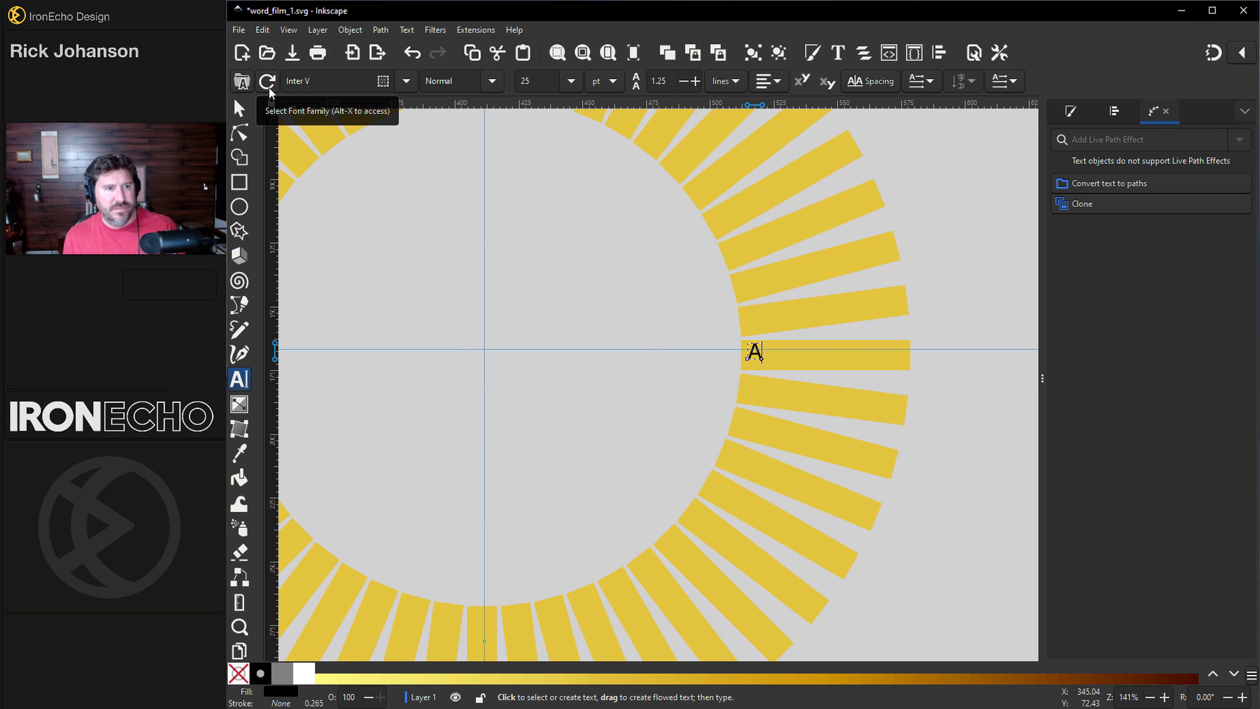
Lower the A onto the guide, move its rotation centre to the guide crossing, and rotate it.
left_click(238, 108)
left_click_drag(756, 355, 757, 360)
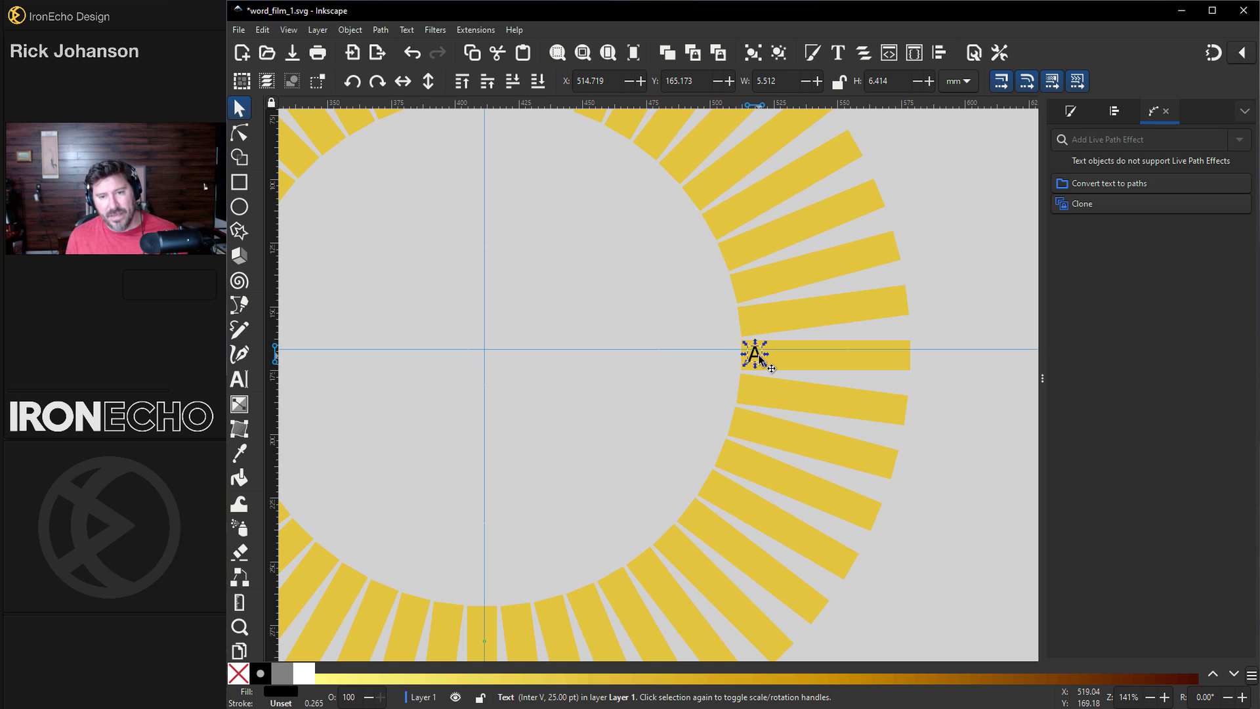
scroll(758, 354, "up", 2)
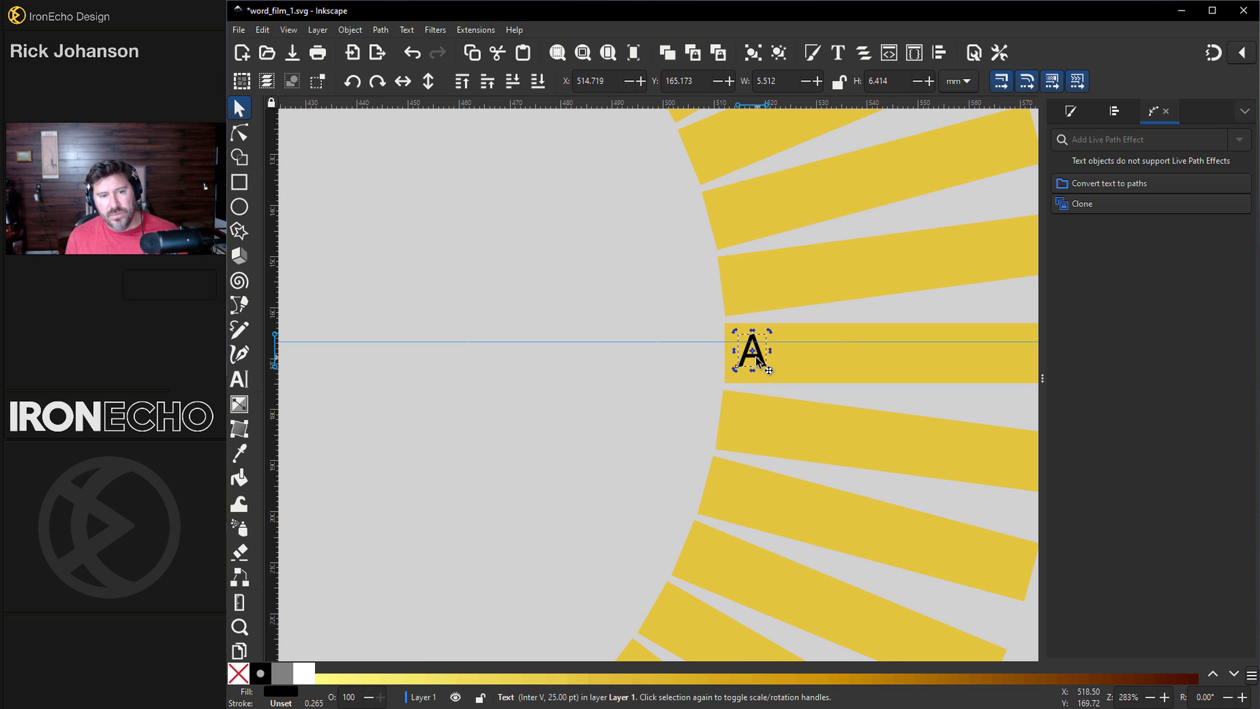
scroll(737, 369, "left", 6)
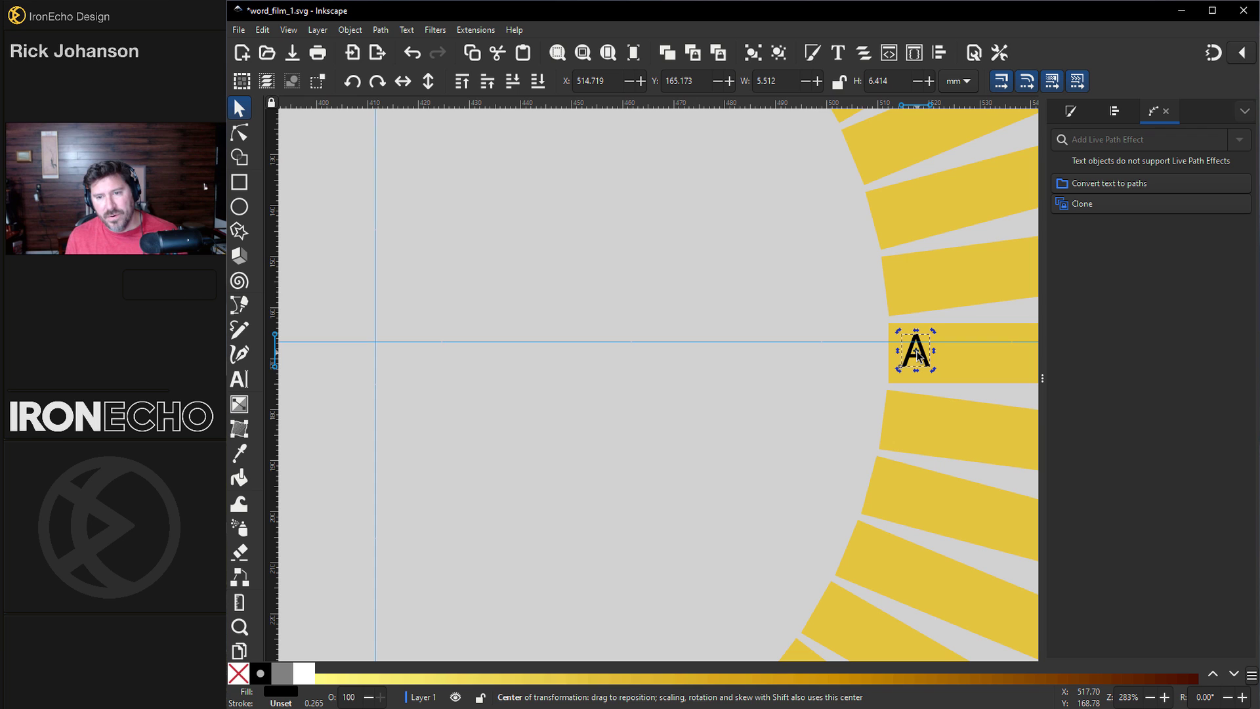
left_click_drag(917, 355, 745, 358)
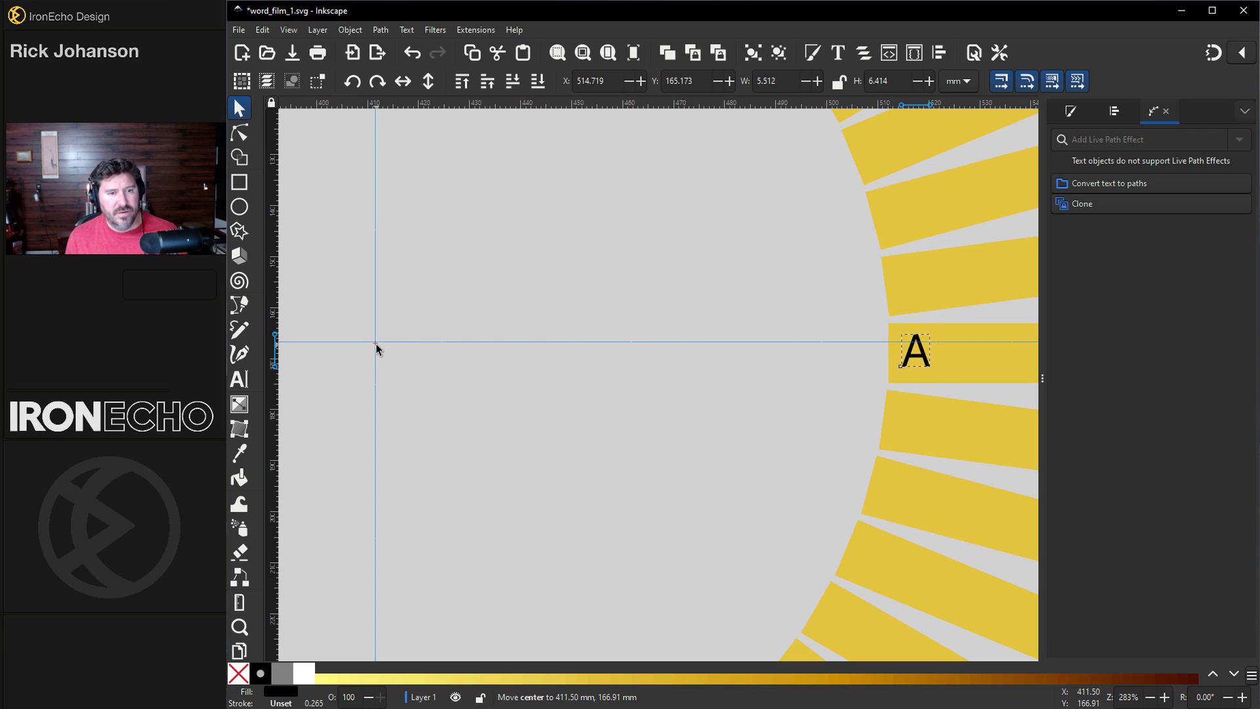
left_click_drag(376, 343, 376, 343)
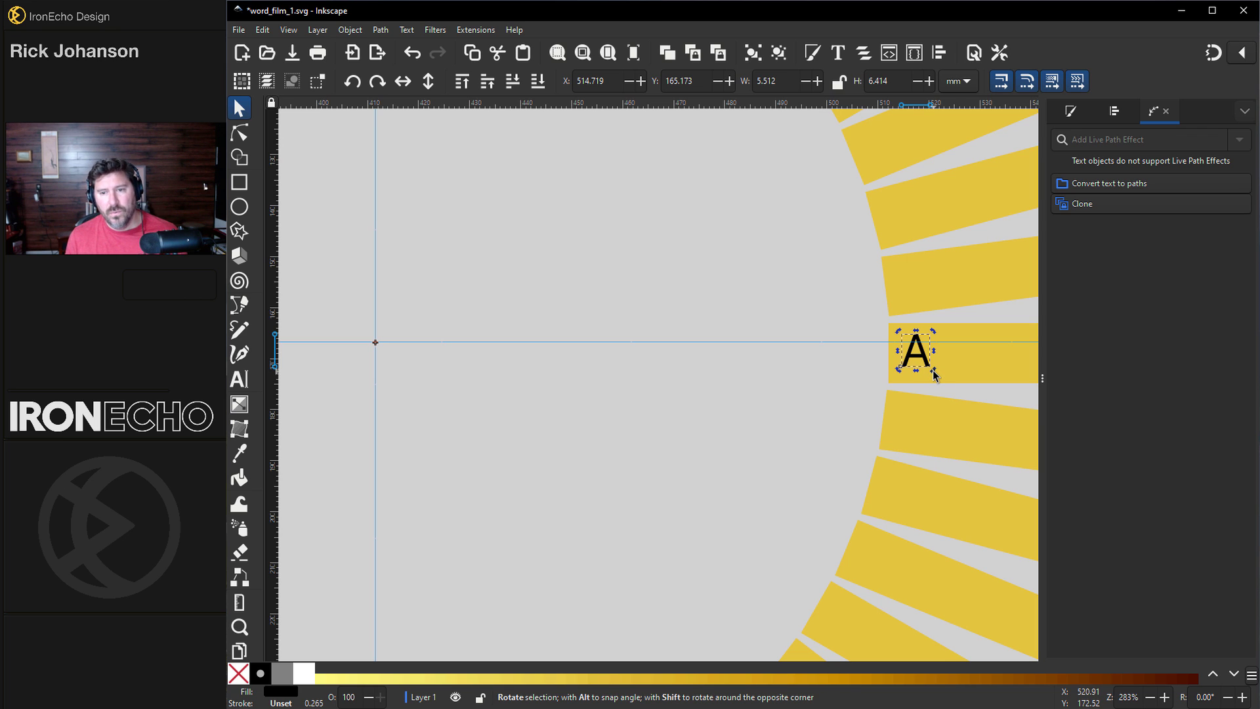
mouse_move(934, 373)
left_mouse_down()
mouse_move(934, 298)
mouse_move(927, 505)
mouse_move(894, 593)
mouse_move(947, 377)
left_mouse_up()
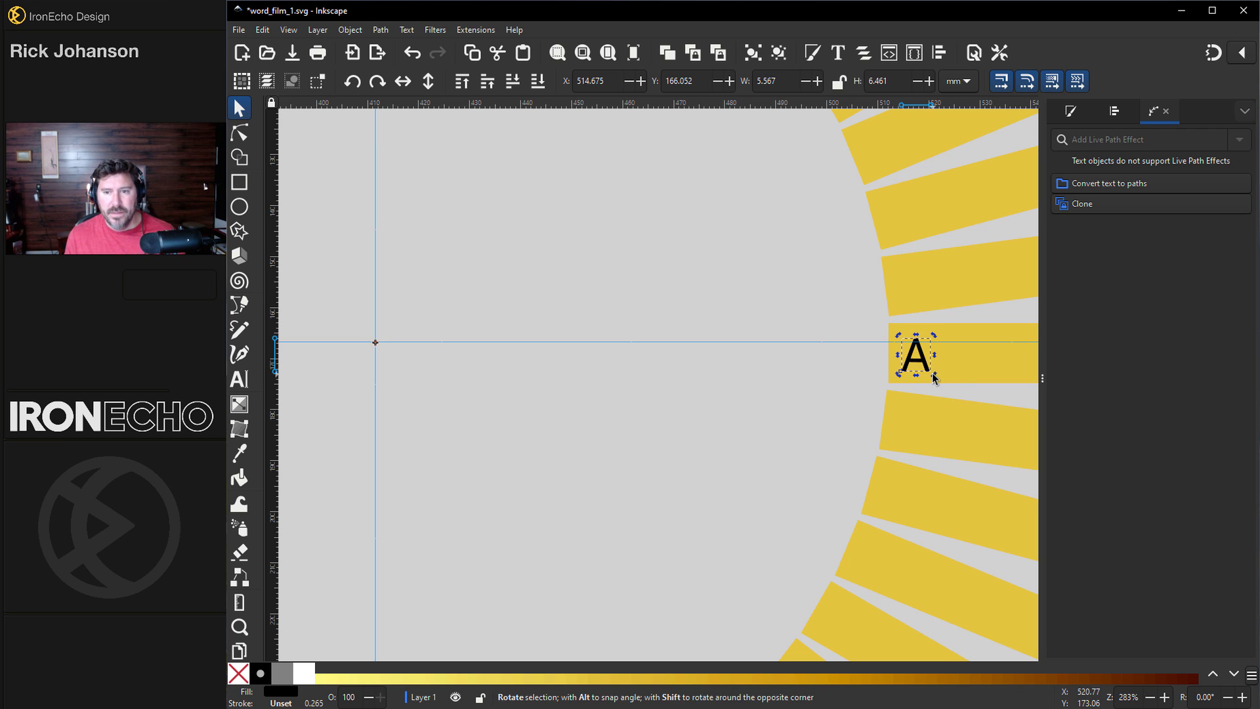
Stamp rotated copies of the A all around the centre, then delete the yellow ray pattern.
left_click_drag(932, 374, 918, 518)
key("space")
key("space")
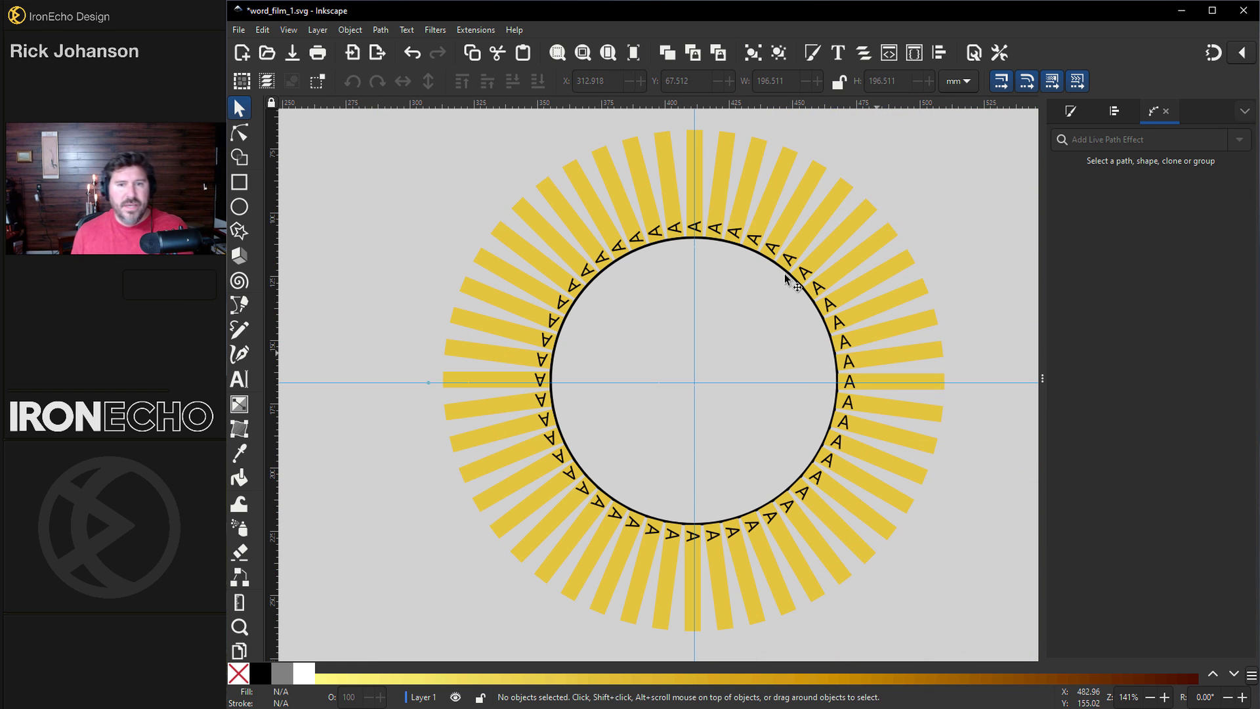
left_click(714, 227)
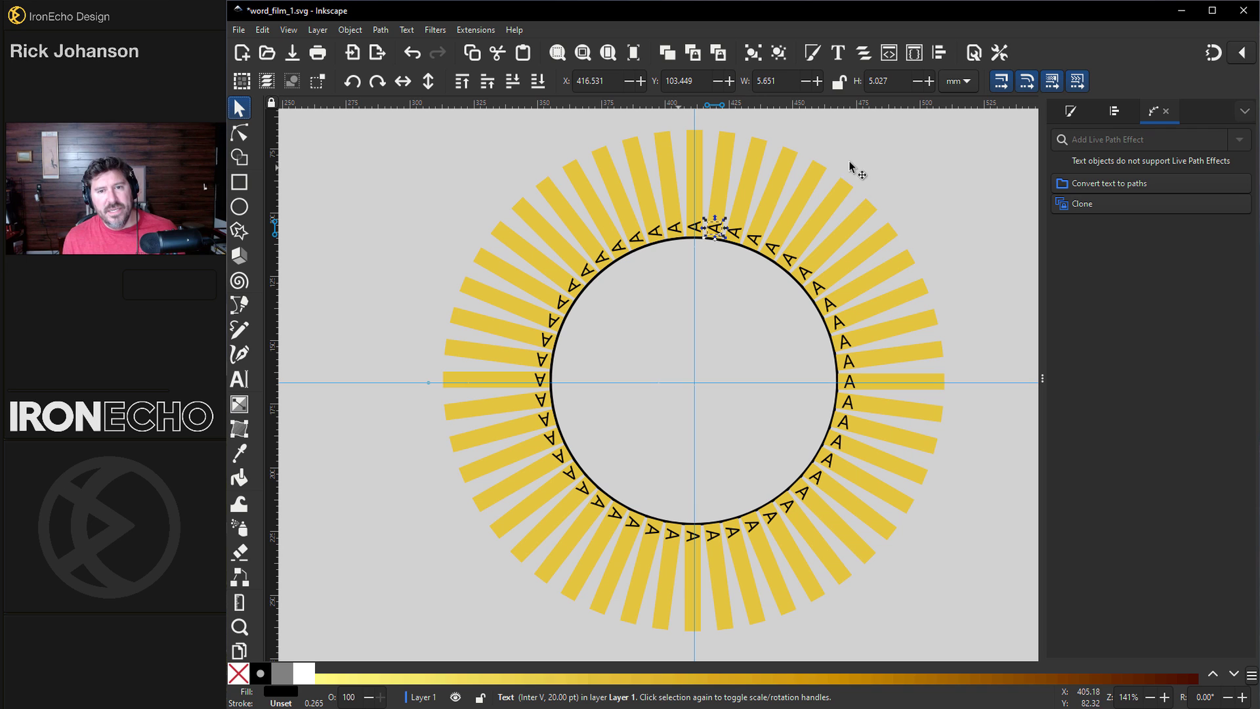
left_click(834, 198)
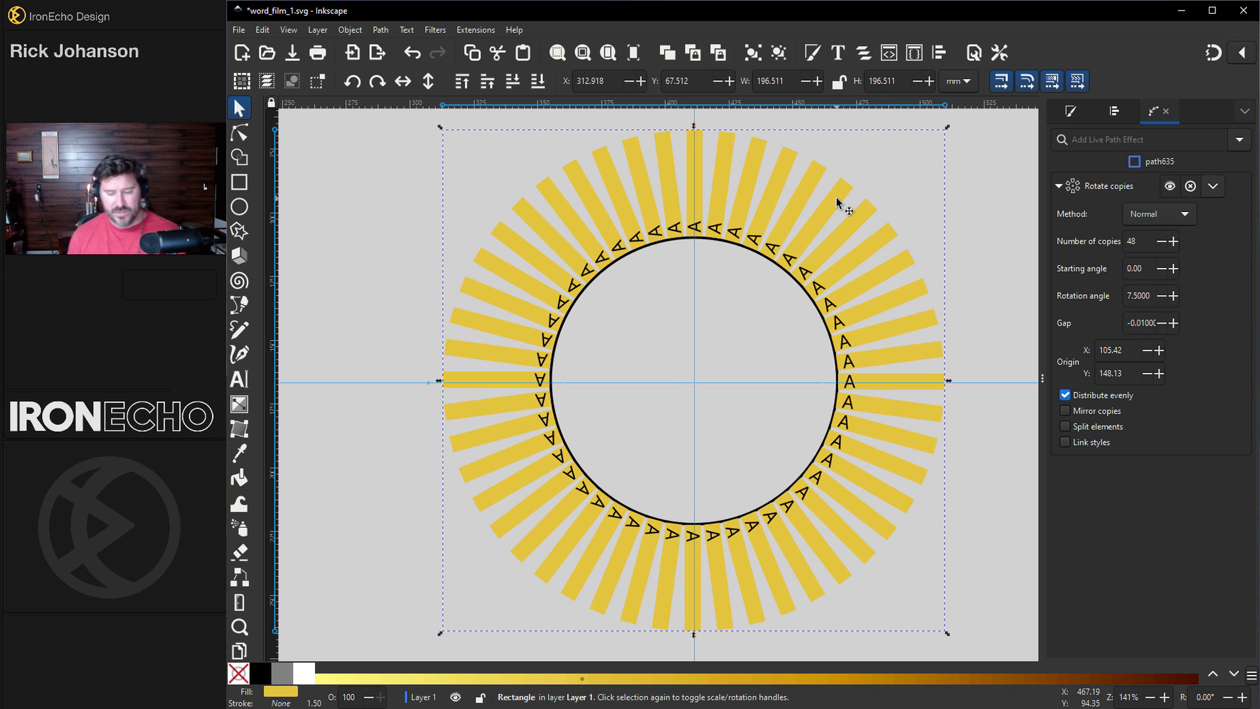
key("Delete")
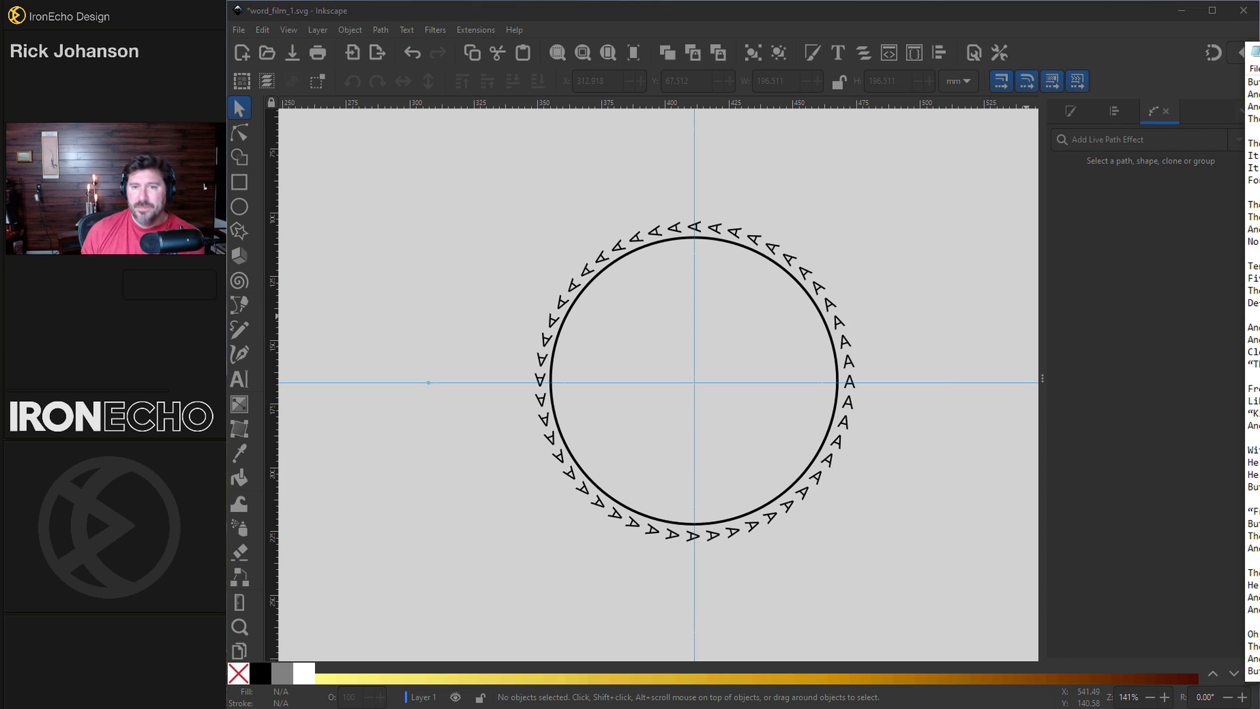
Copy the poem's first line from Notepad and paste it over the A on the circle's right.
left_click_drag(1259, 52, 714, 46)
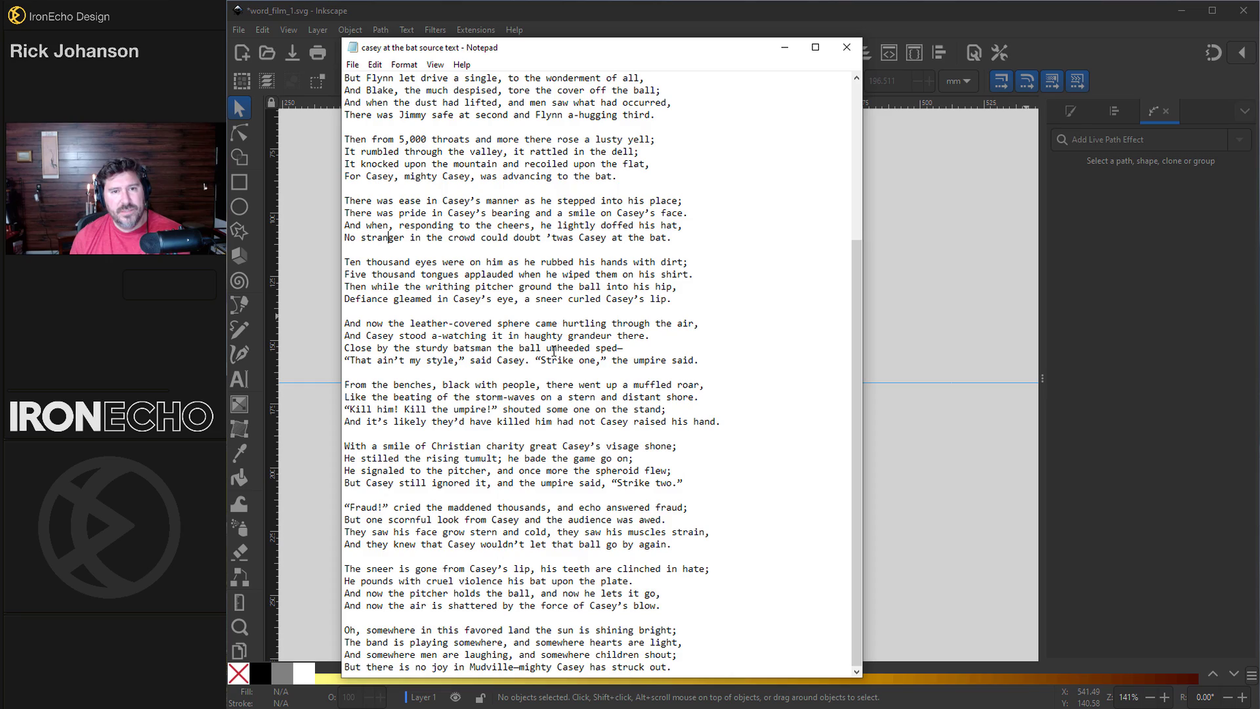
left_click_drag(590, 54, 899, 65)
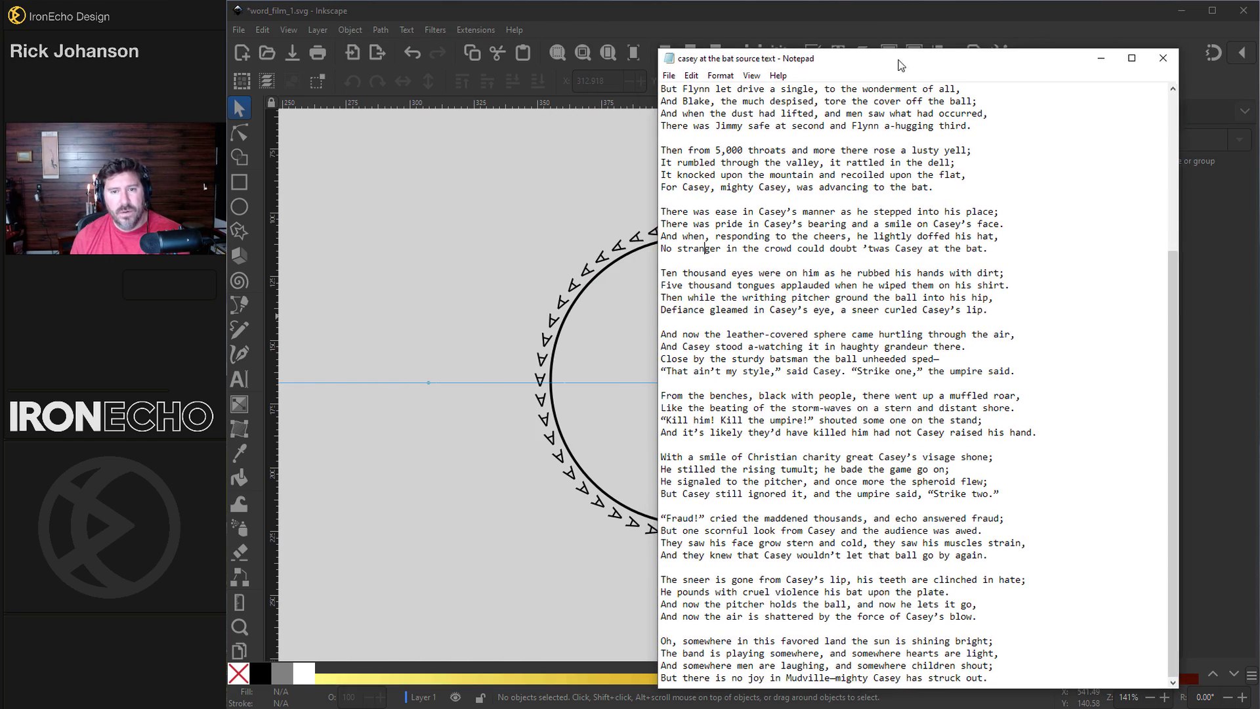
left_click_drag(801, 65, 729, 64)
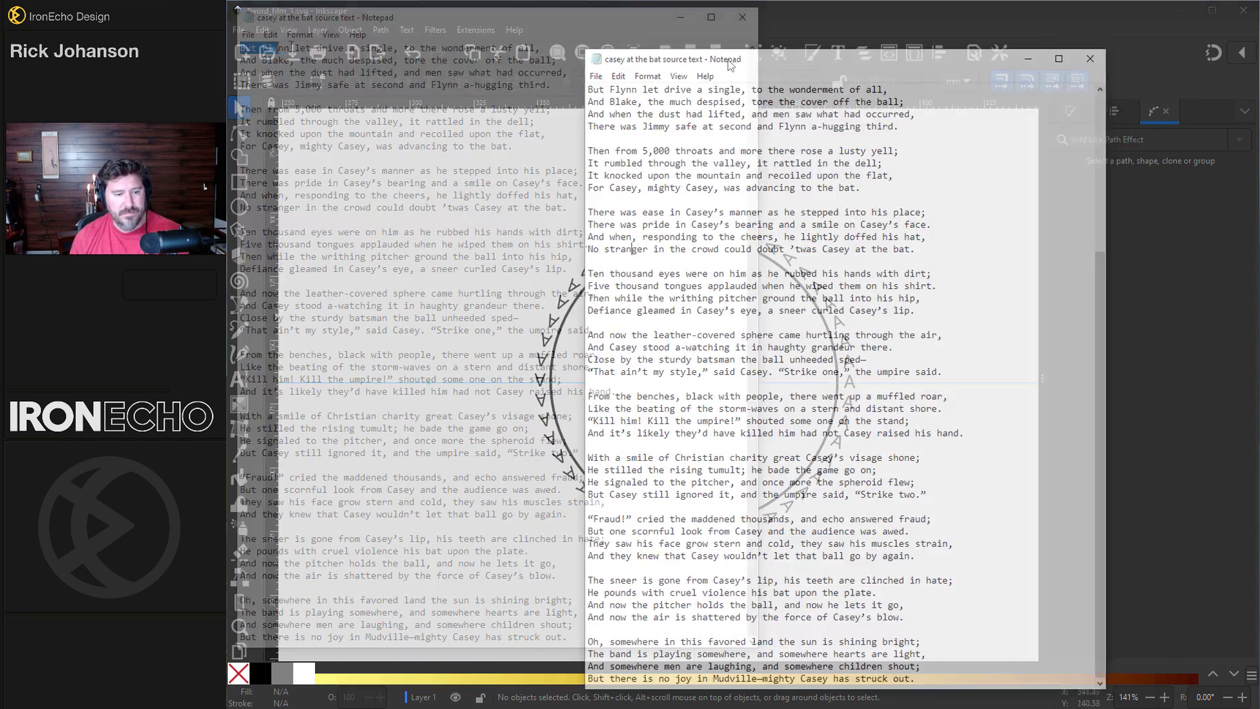
left_click_drag(291, 48, 546, 45)
key("ctrl+c")
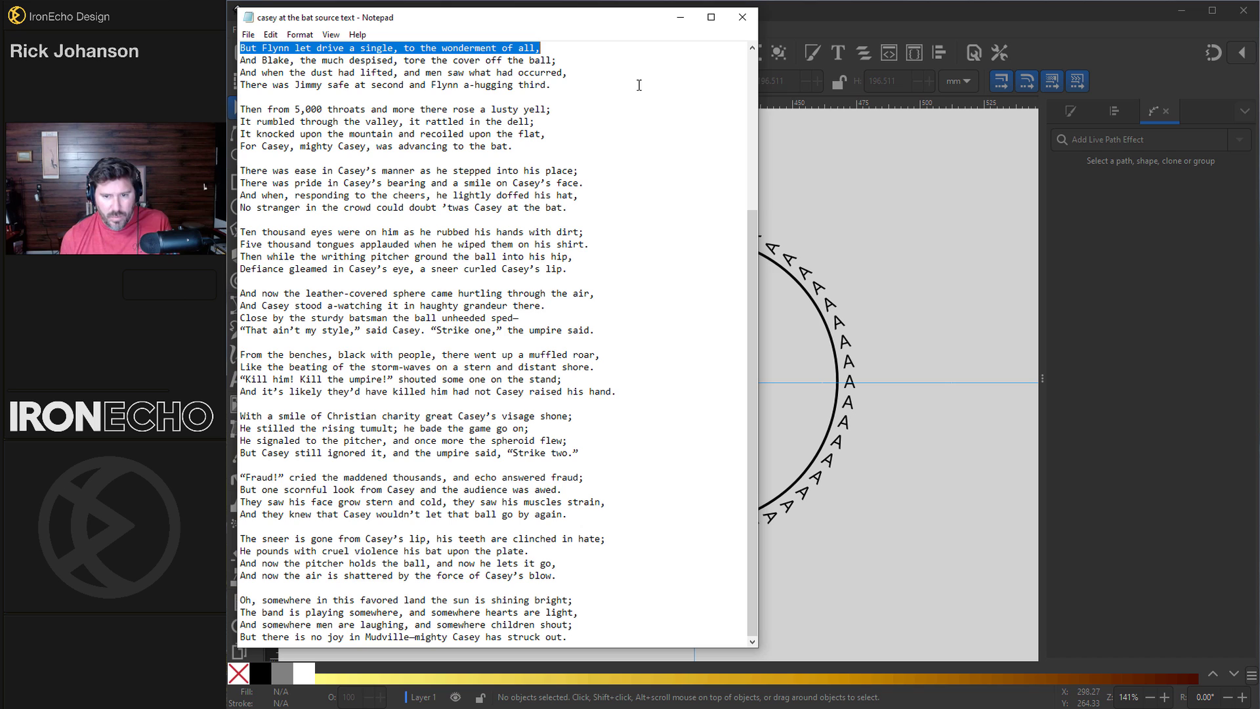
left_click(848, 380)
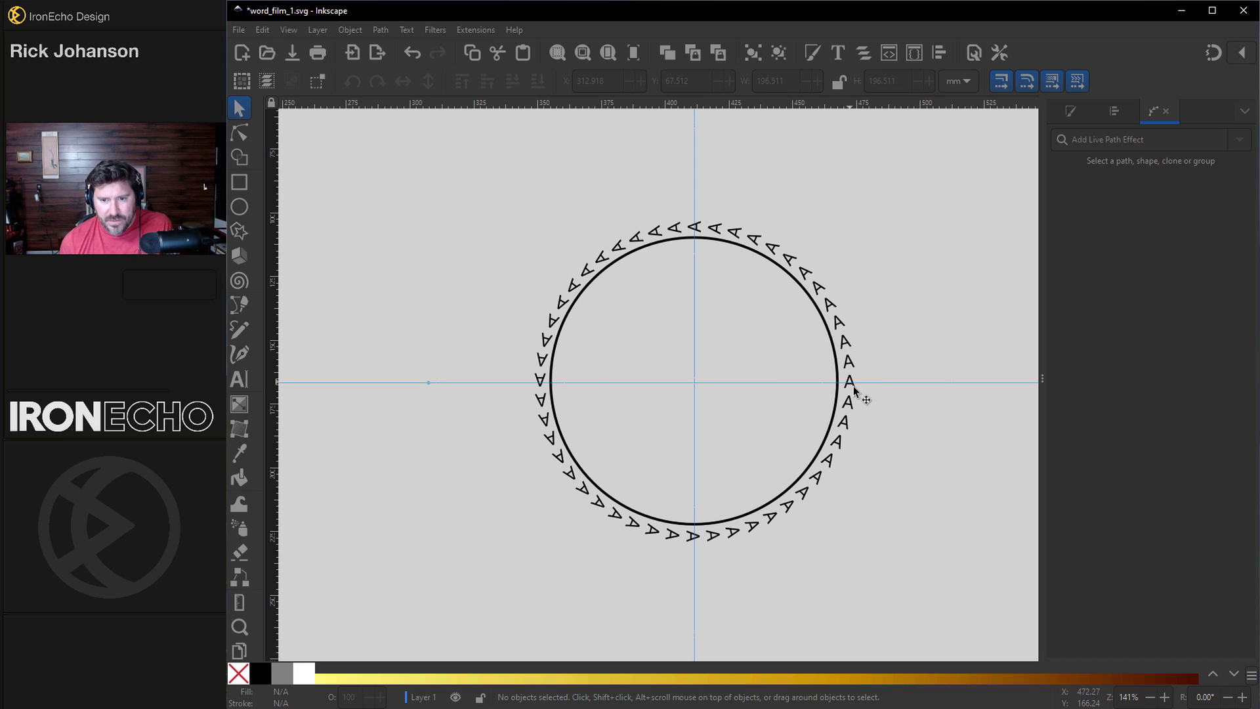
left_click(852, 385)
double_click(851, 383)
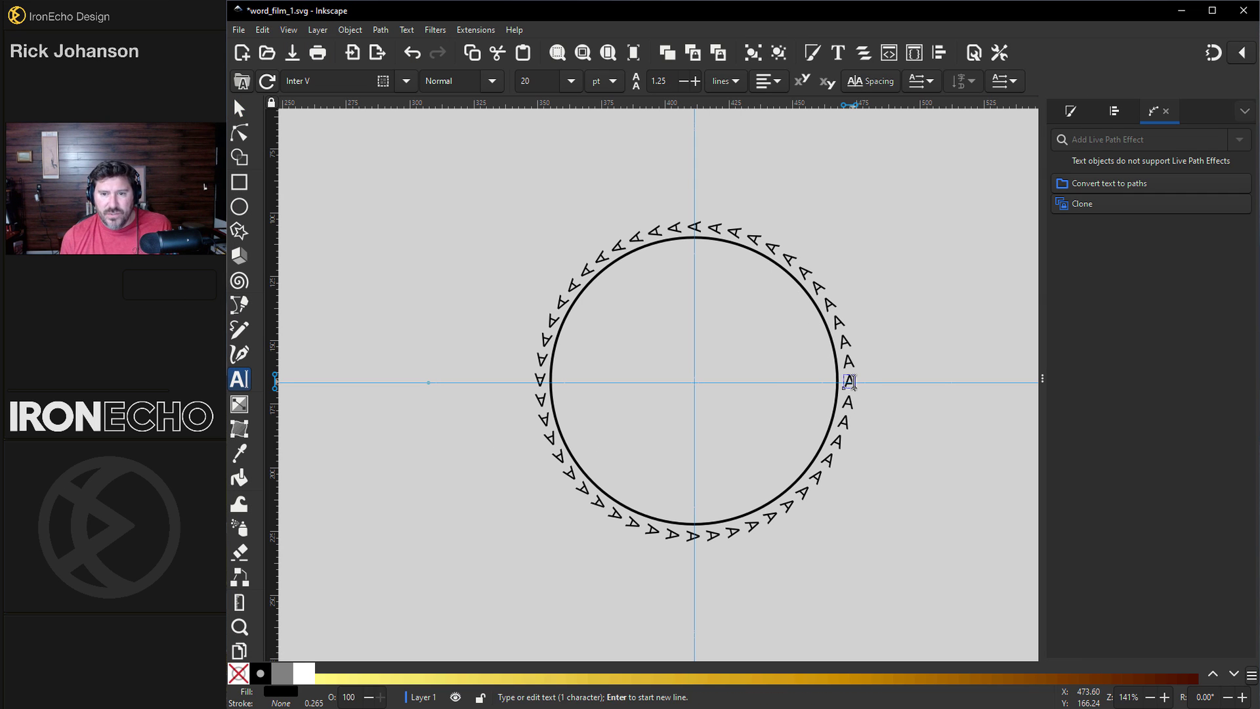
double_click(852, 383)
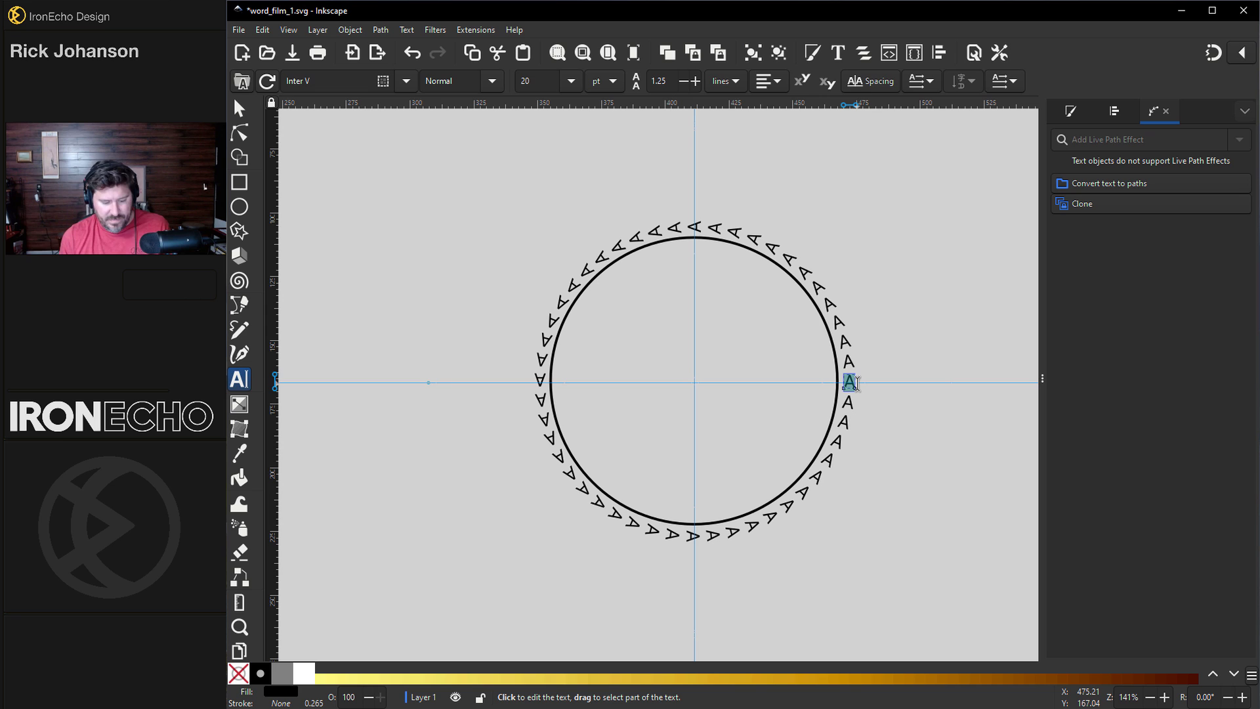
key("ctrl+v")
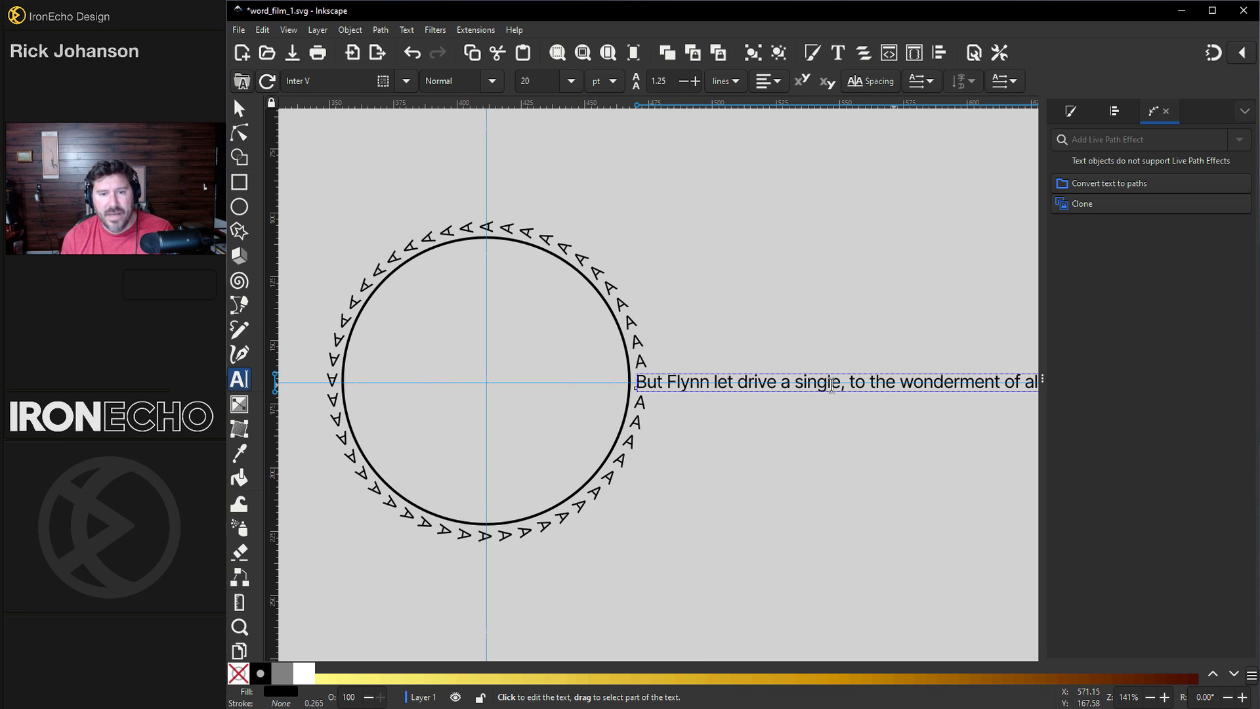
Paste the second, third and fourth poem lines over the next A's down the circle.
key("alt+Tab")
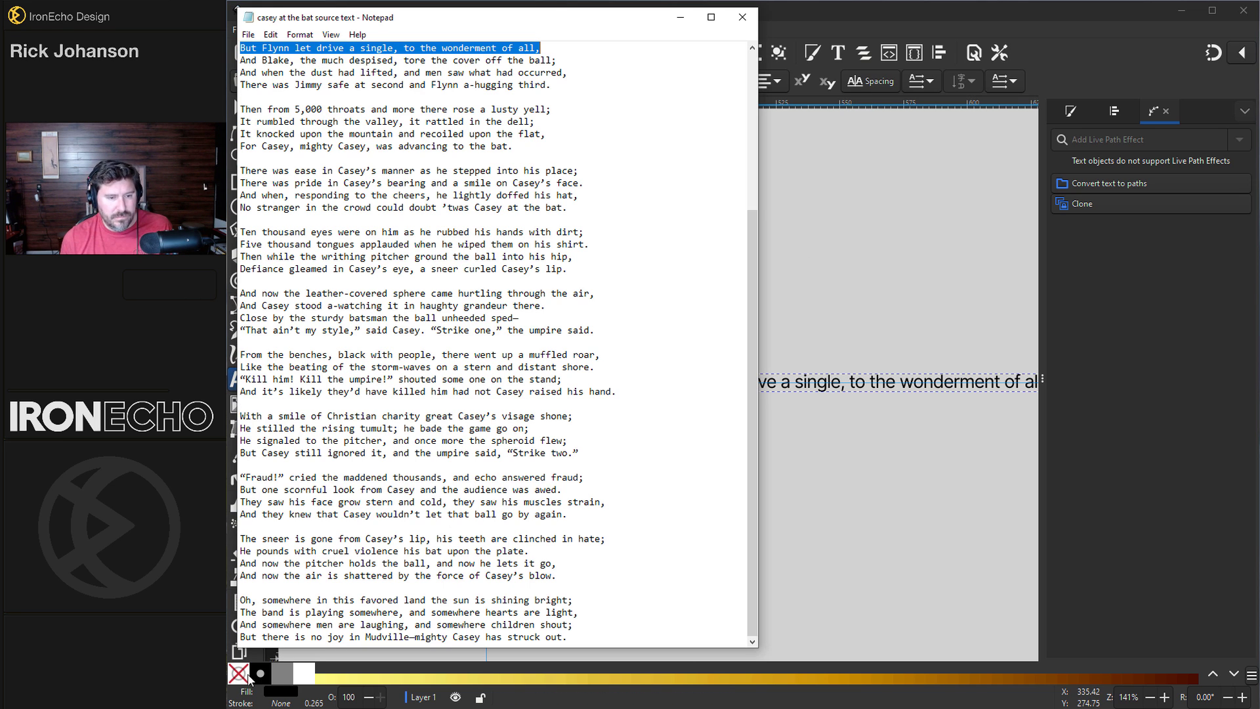
left_click(317, 60)
left_click_drag(240, 60, 557, 62)
key("ctrl+c")
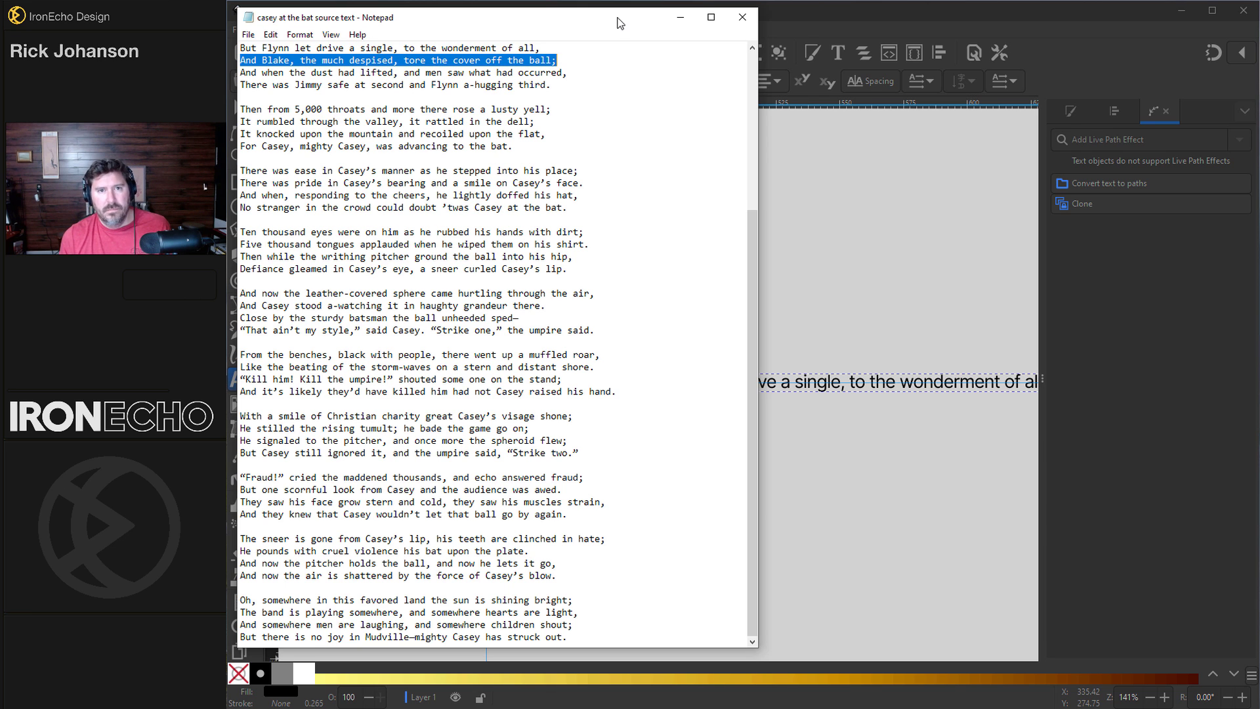
left_click_drag(620, 19, 1139, 20)
left_click(668, 410)
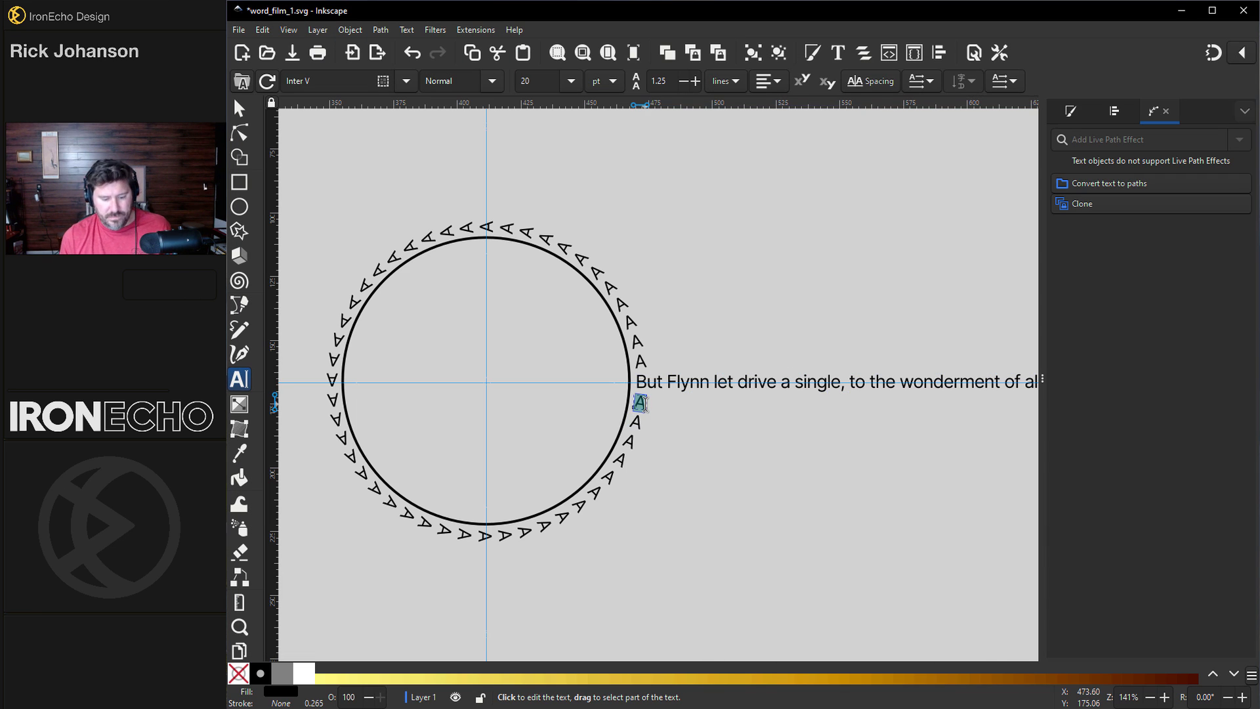
key("Return")
key("ctrl+v")
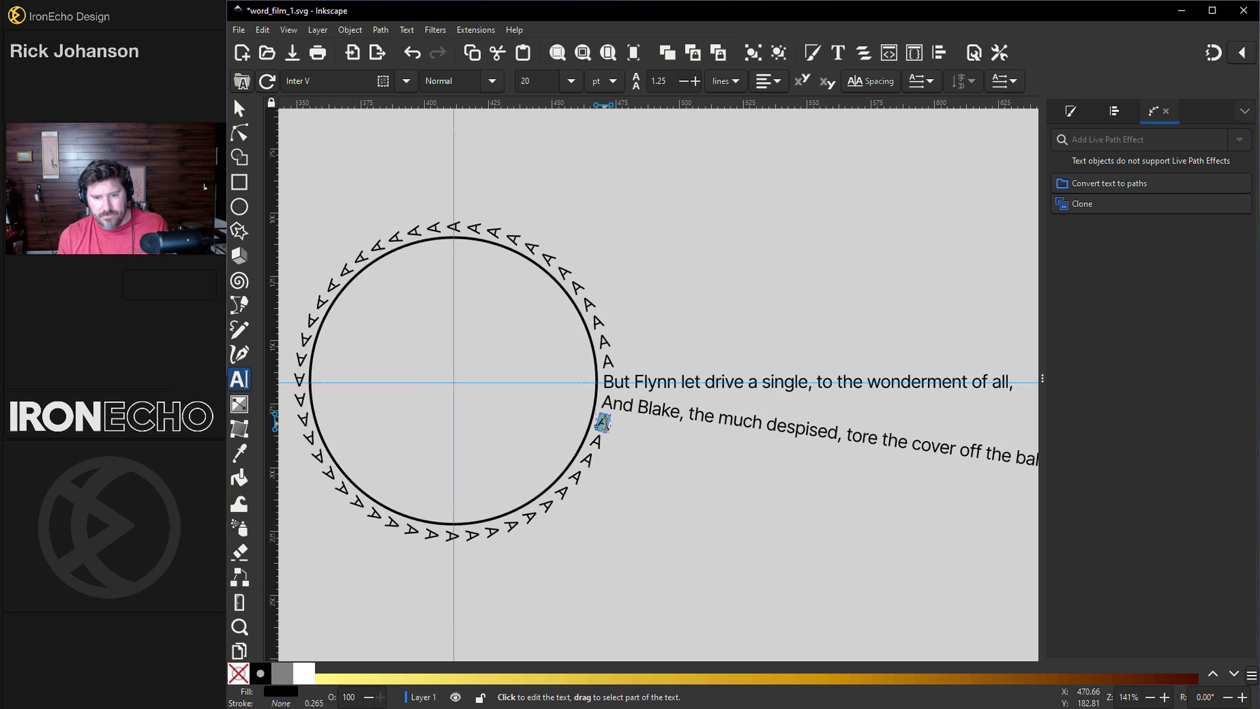
key("Return")
type("And when the dust had lifted, and men saw what had occurred,")
key("Return")
type("There was Jimmy safe at second and Flynn a-hugging third.")
Check the pasted first line, then select the next A on the circle and exit text editing.
triple_click(594, 384)
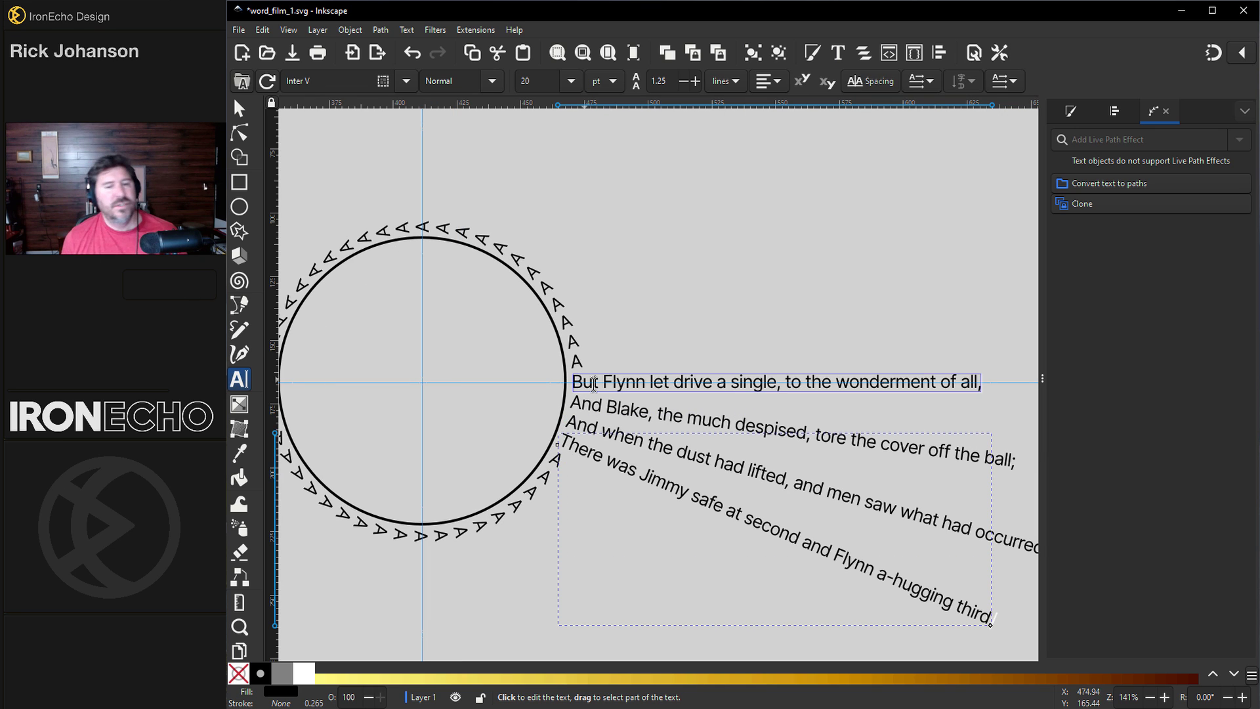
left_click(578, 456)
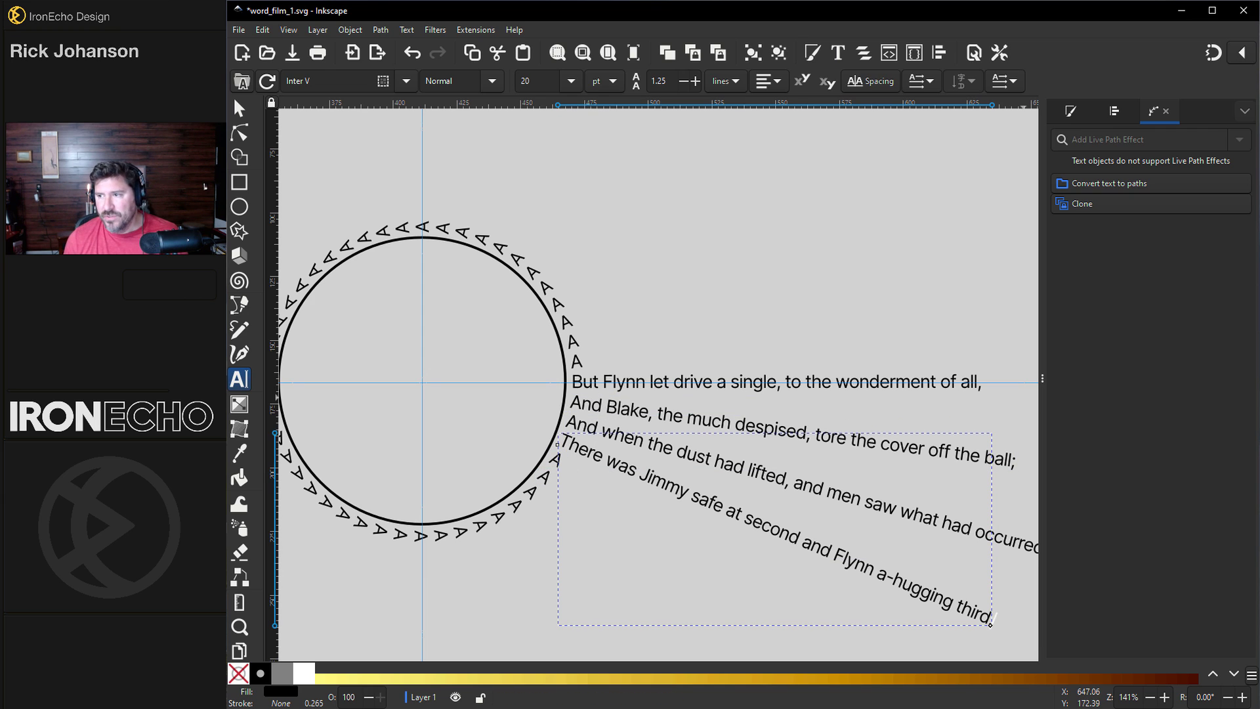
key("alt+Tab")
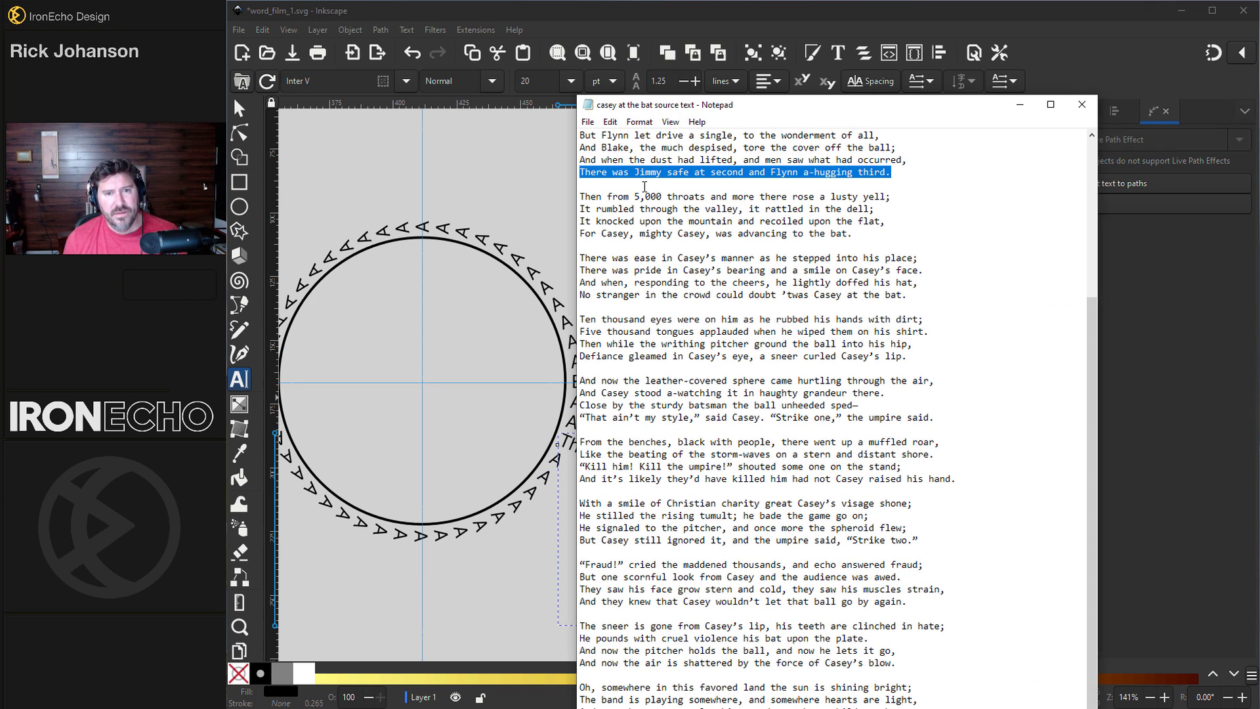
key("alt+Tab")
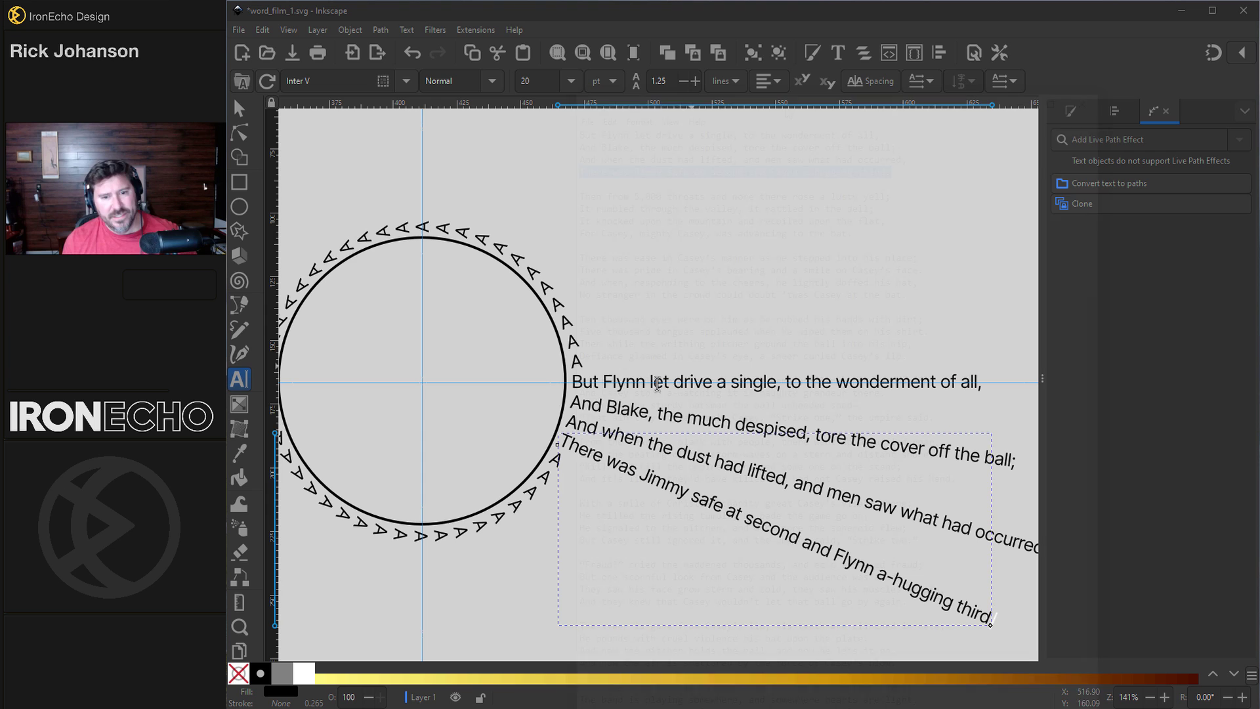
left_click(556, 459)
key("Escape")
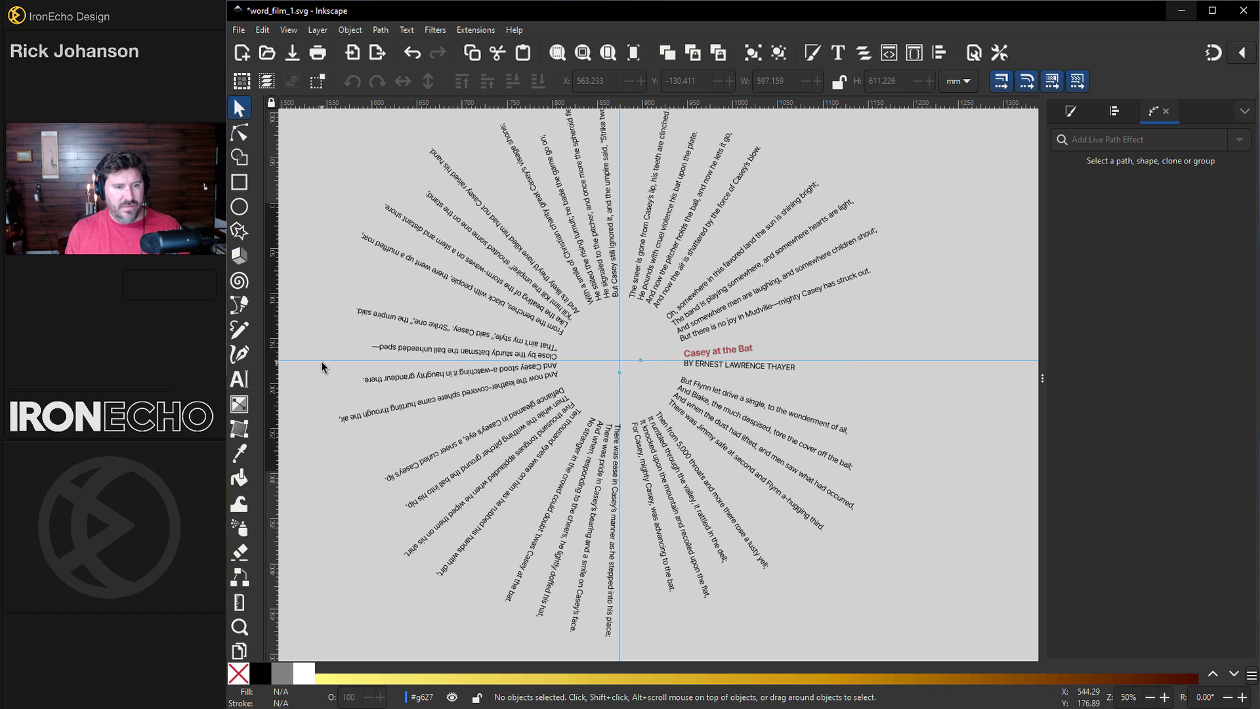
Delete the guides and draw an unfilled, outlined circle in the empty centre of the spokes.
key("Delete")
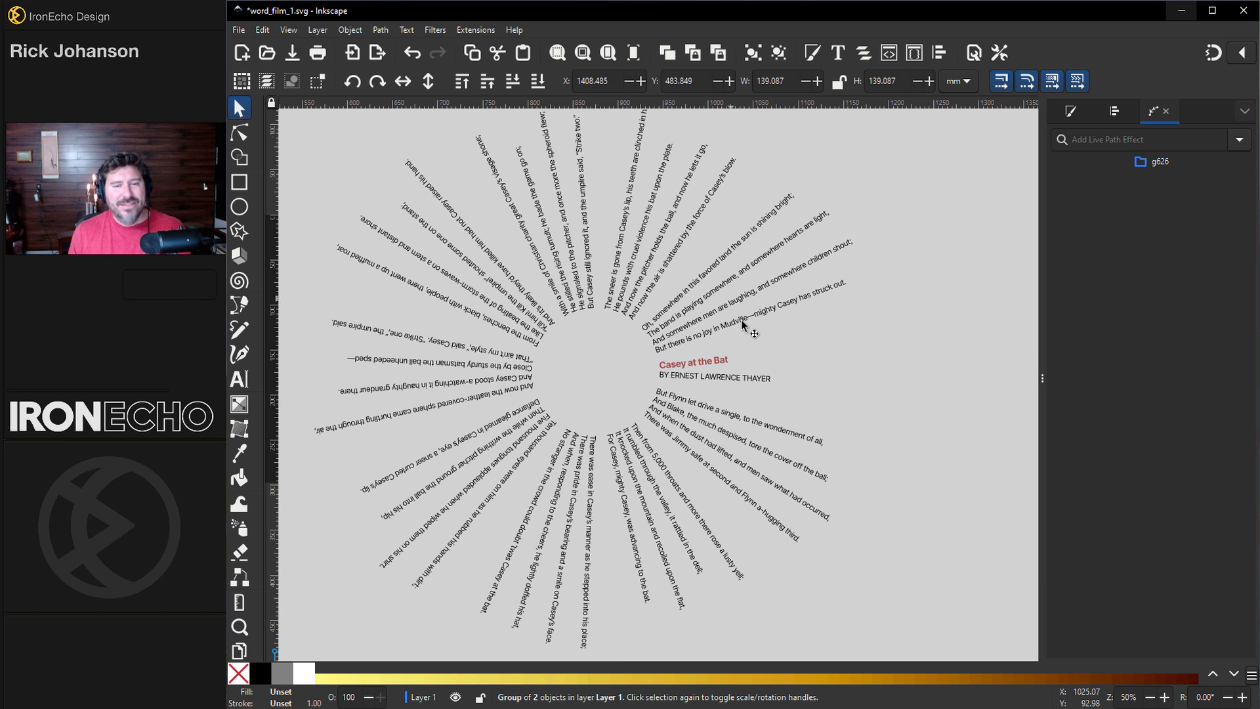
key("e")
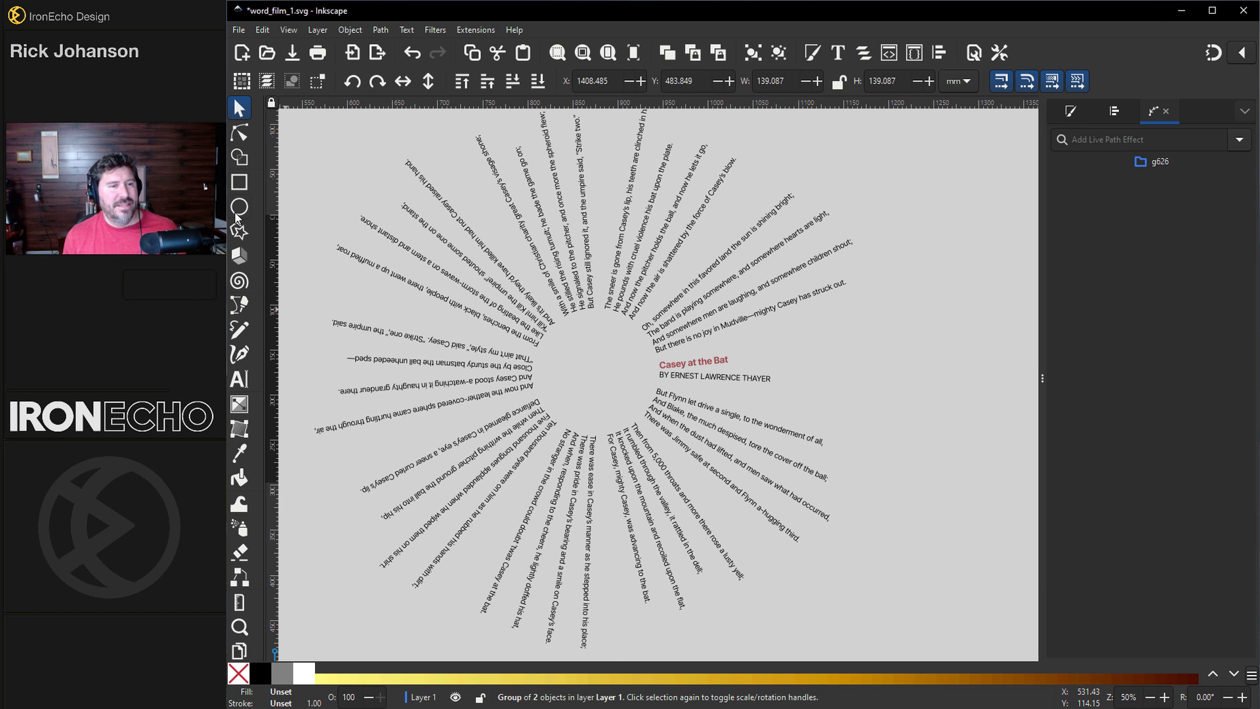
left_click_drag(566, 337, 630, 400)
left_click(260, 673)
left_click(238, 674)
key("s")
key("Escape")
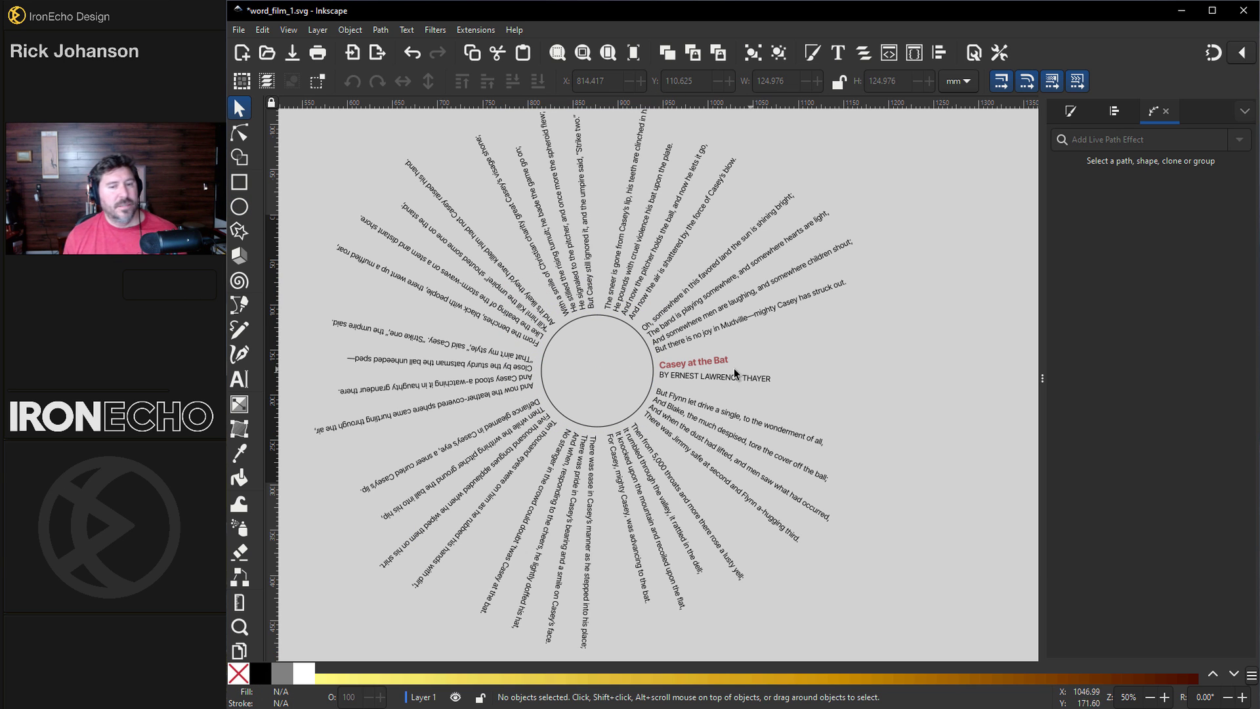
left_click_drag(1045, 385, 1191, 392)
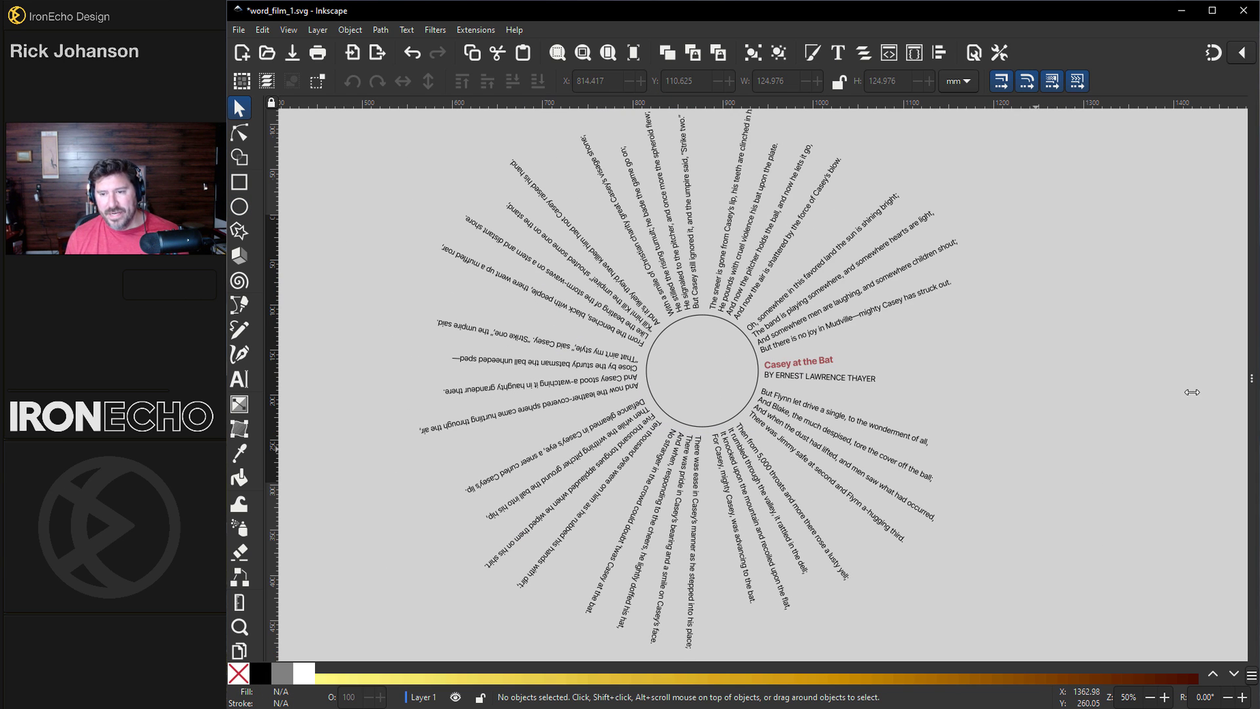
scroll(1137, 493, "down", 4)
Move the baseball image into the outlined circle at the hub of the radiating stanzas.
left_click(1218, 581)
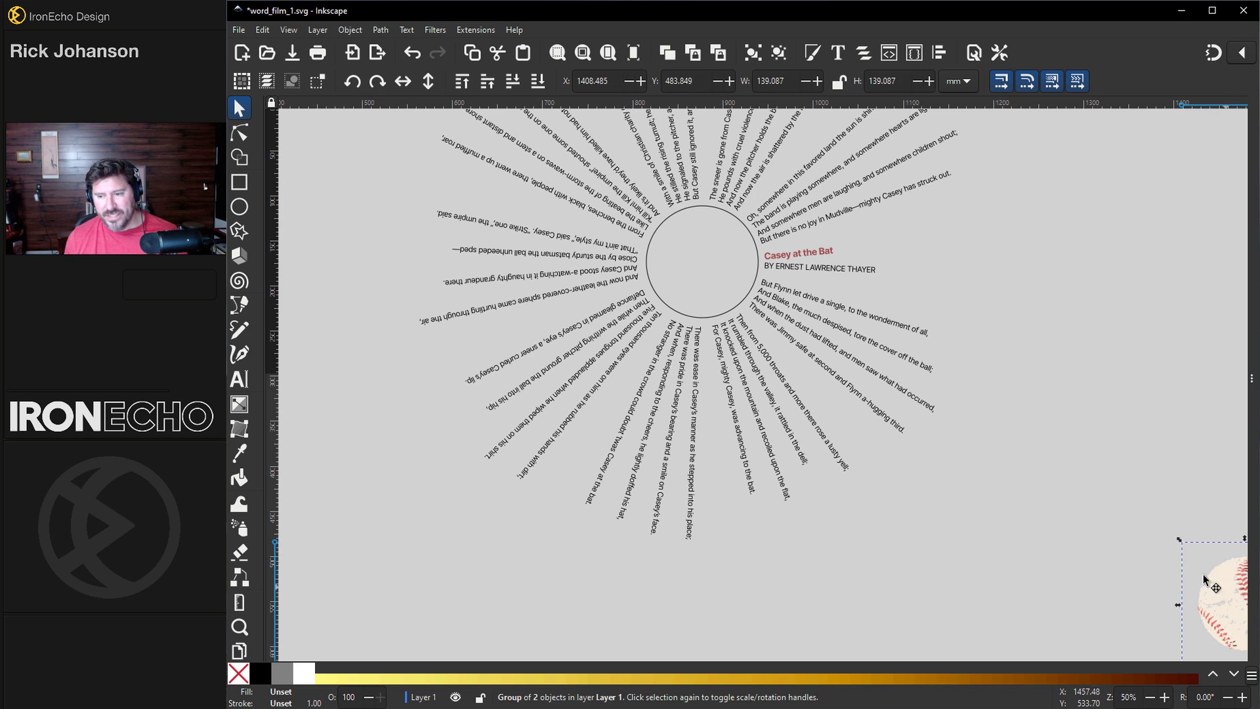
left_click_drag(1186, 566, 687, 243)
scroll(686, 243, "up", 1)
key("Escape")
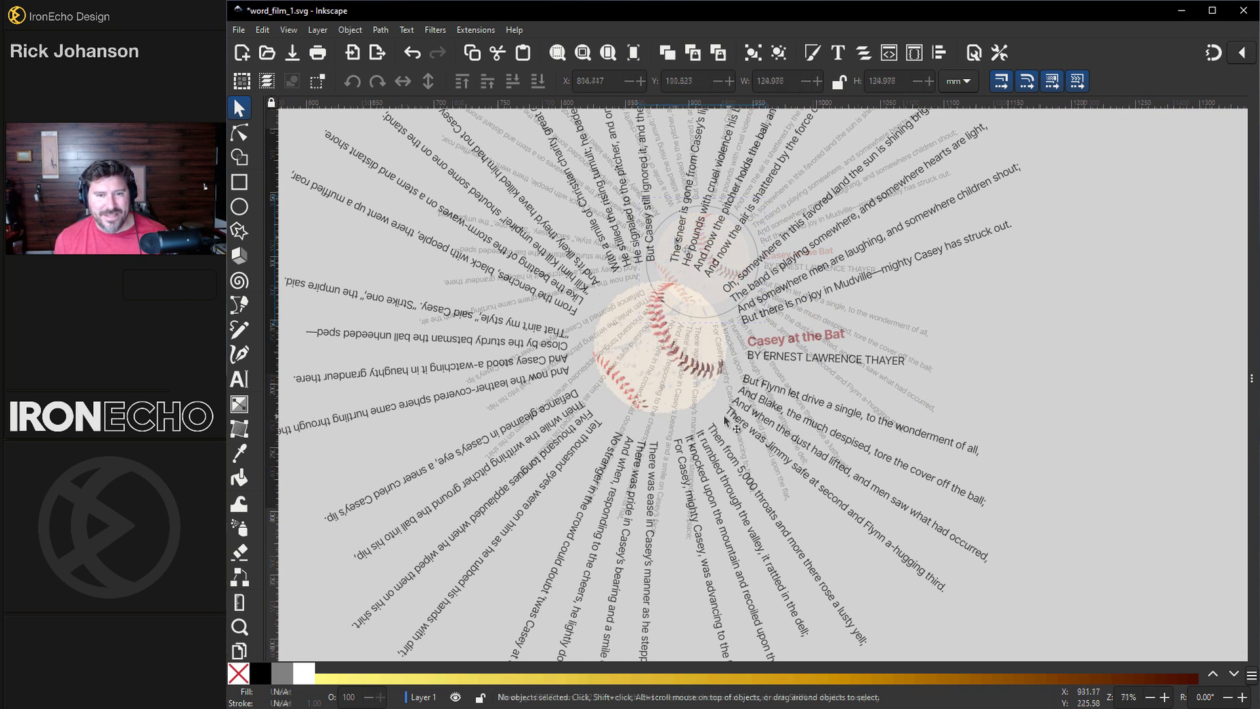